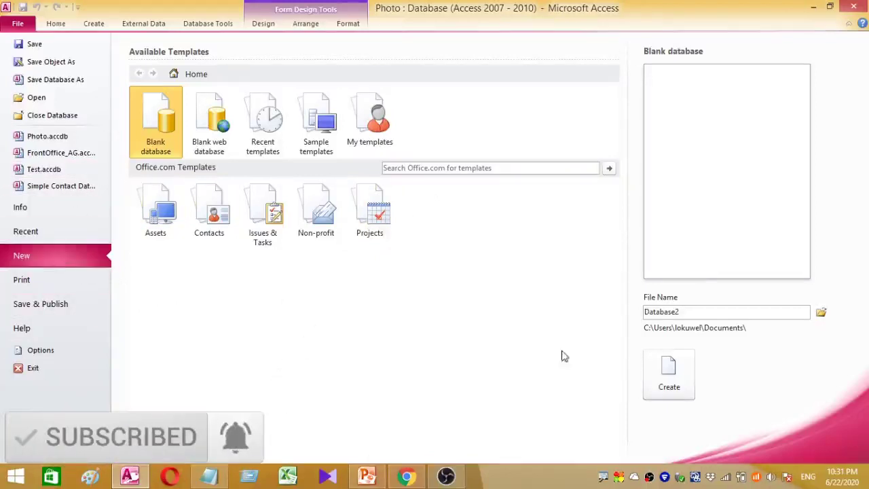
- Select the default file name Database2 on the Blank database page
double_click(699, 311)
- Replace the default file name with Sample
left_click_drag(645, 311, 692, 325)
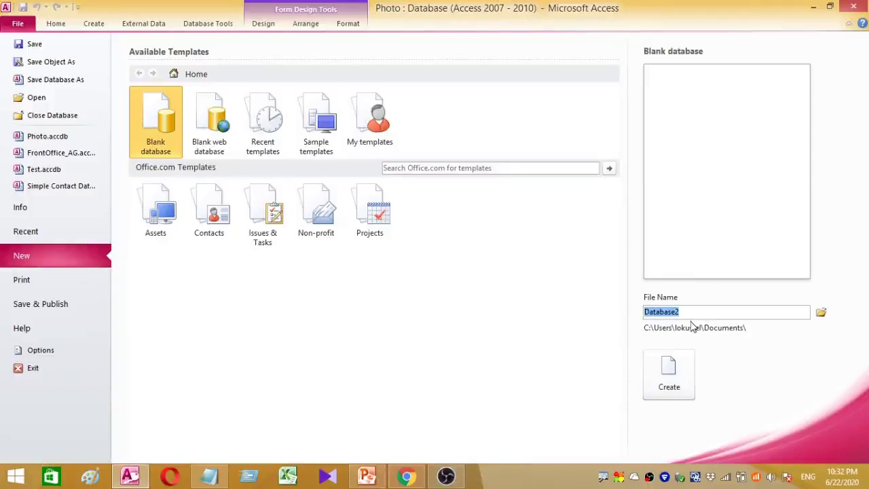
type("Samplr")
key("BackSpace")
type("e")
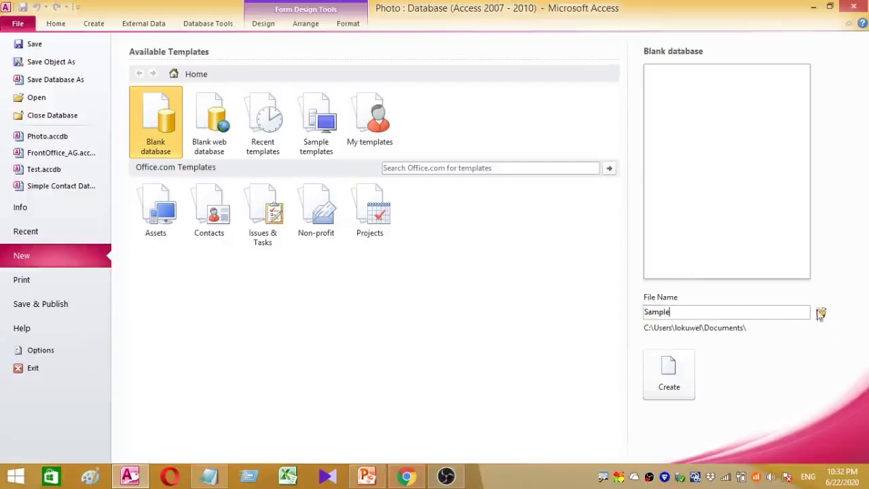
- Save the database to the Desktop folder and create it
left_click(822, 313)
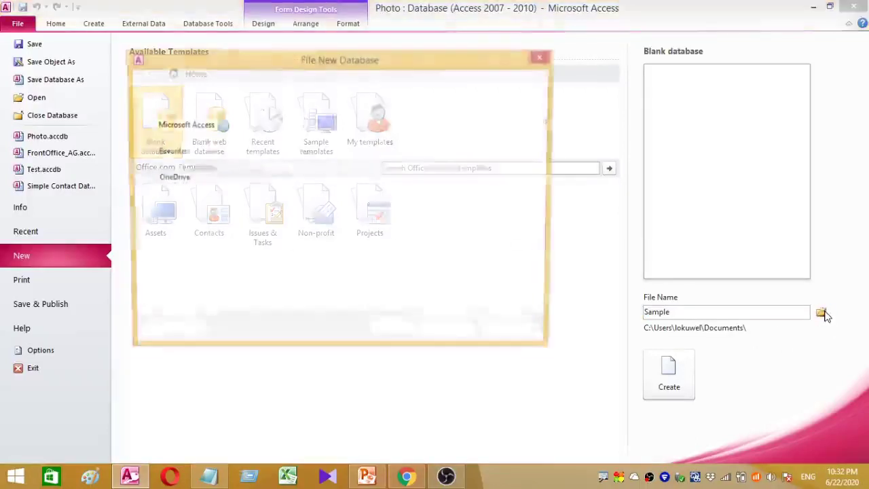
left_click(193, 221)
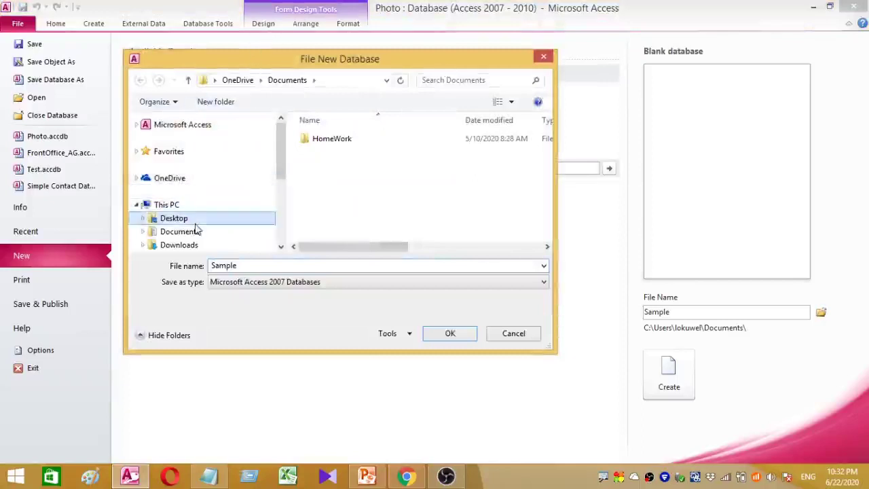
left_click(431, 333)
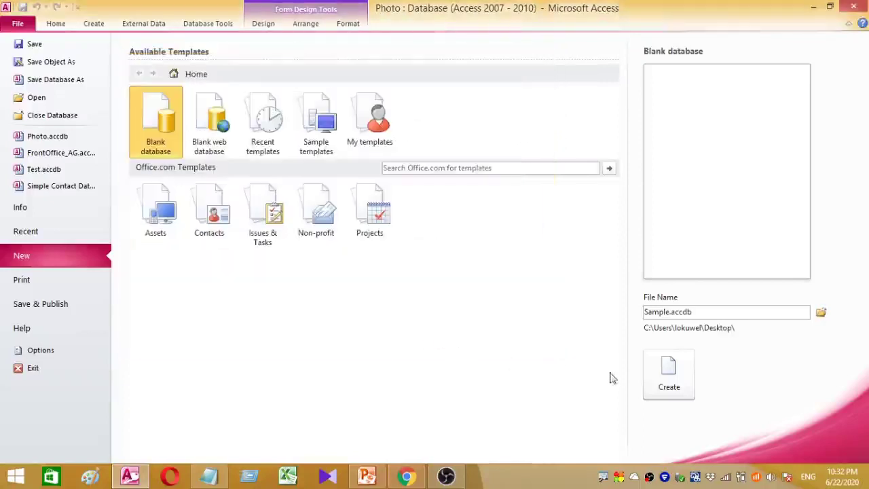
left_click(650, 381)
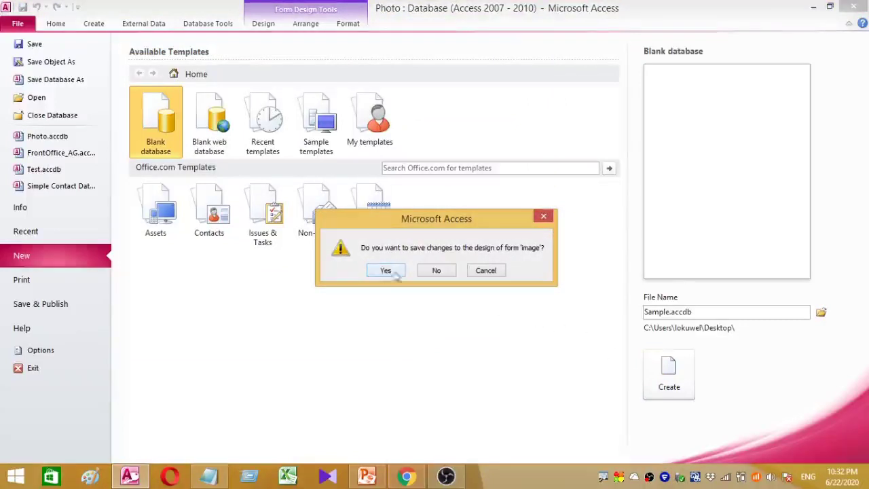
- Discard the old form's design changes and save the new table as 'image'
left_click(430, 271)
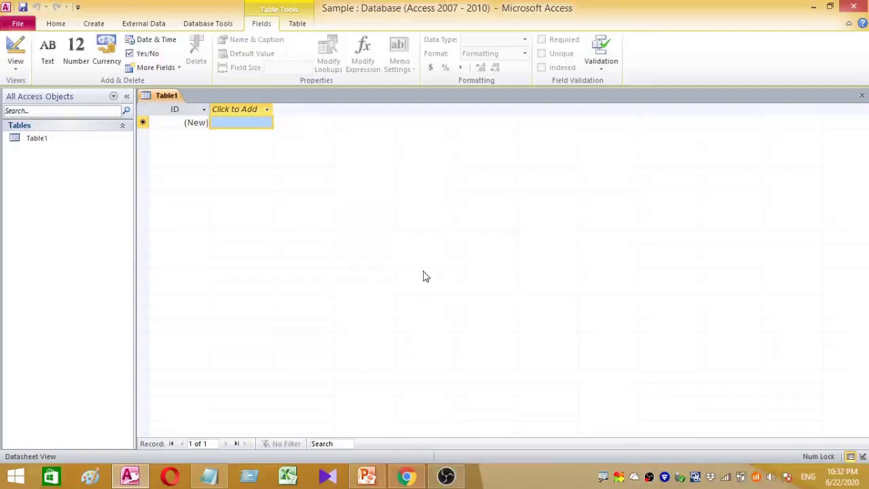
key("ctrl+s")
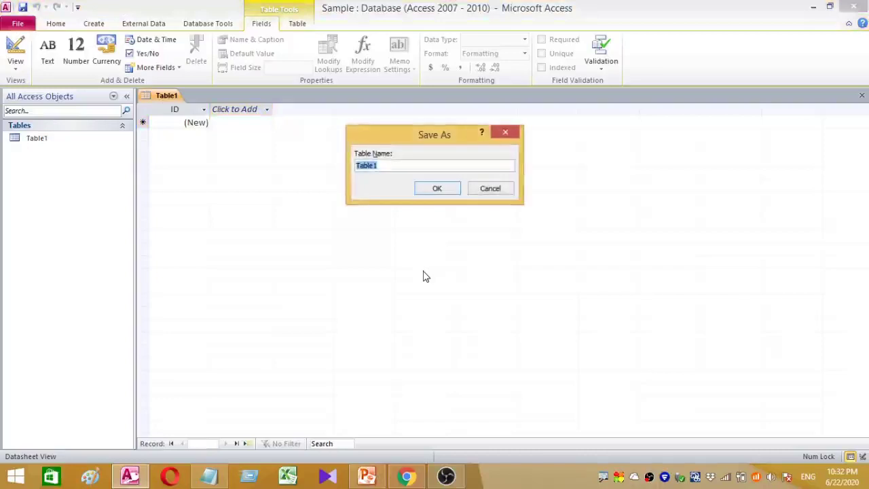
type("image")
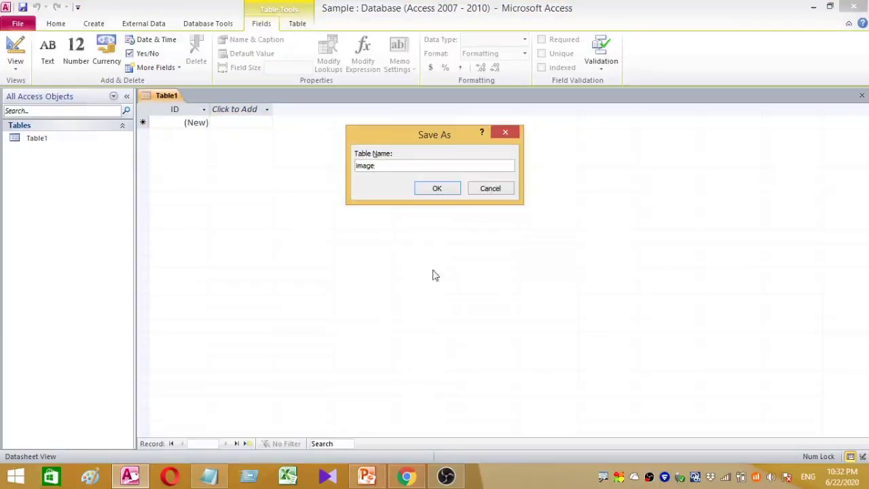
left_click(423, 188)
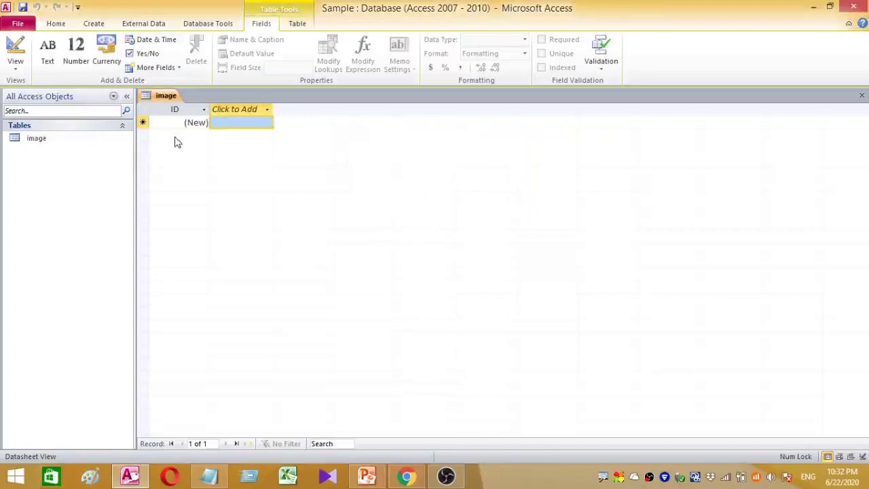
- In Design View, add a Text field C_image below ID, save, and return to Datasheet View
left_click(19, 69)
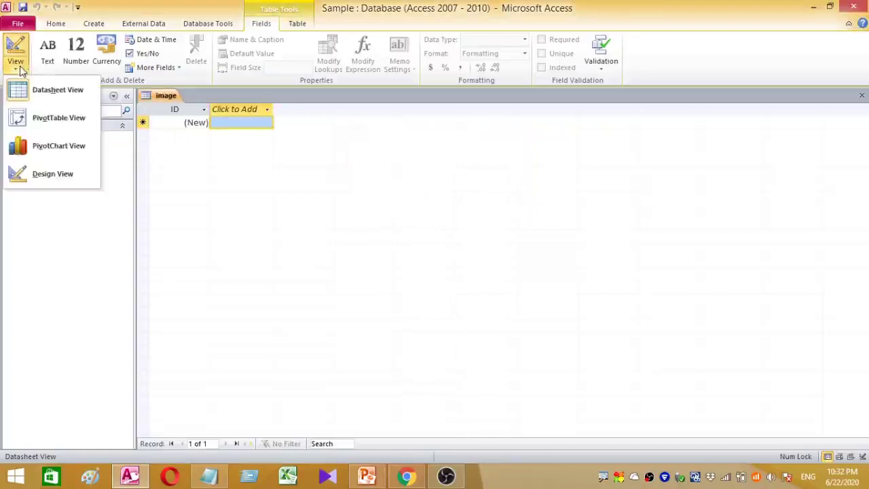
left_click(45, 175)
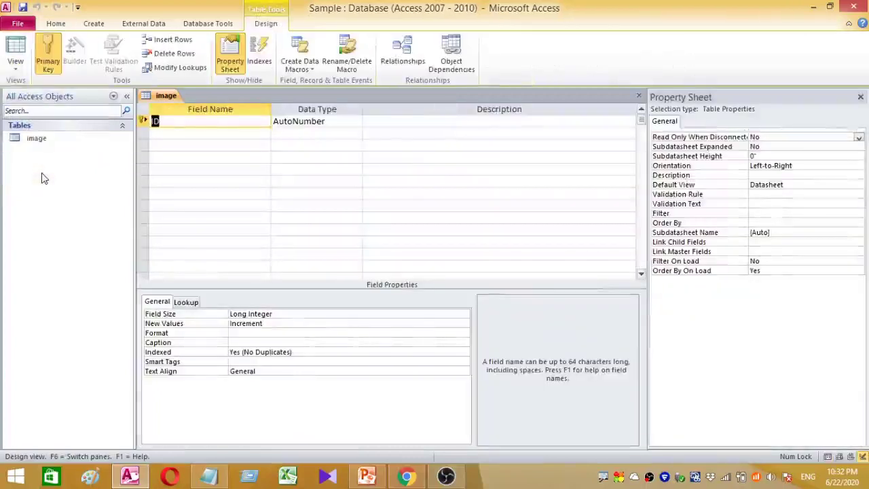
left_click(160, 133)
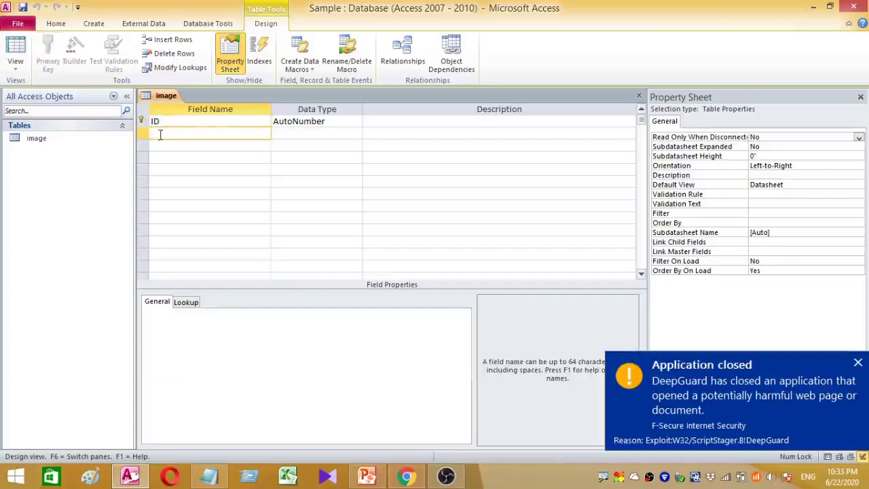
type("C_im")
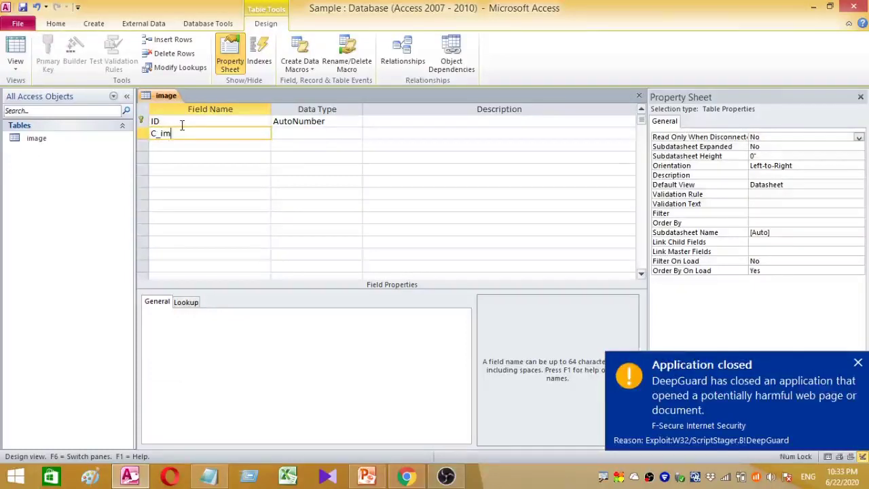
type("a")
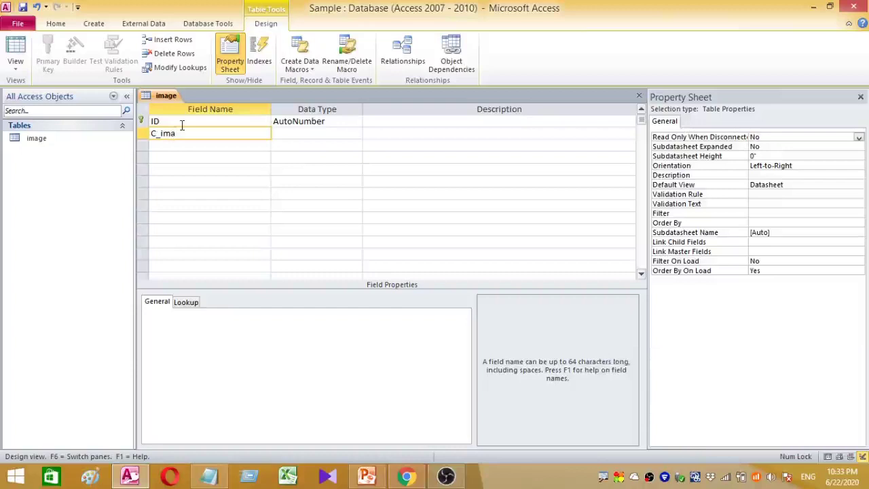
type("ge")
left_click(292, 137)
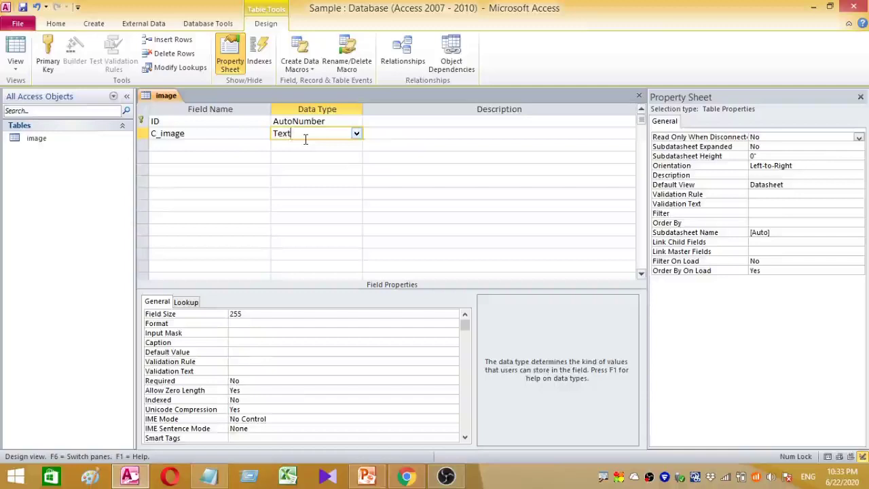
left_click(15, 49)
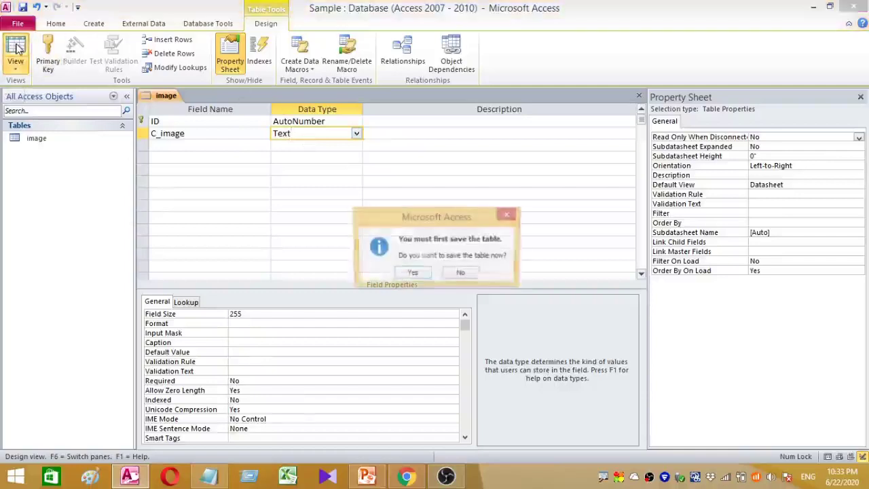
left_click(413, 274)
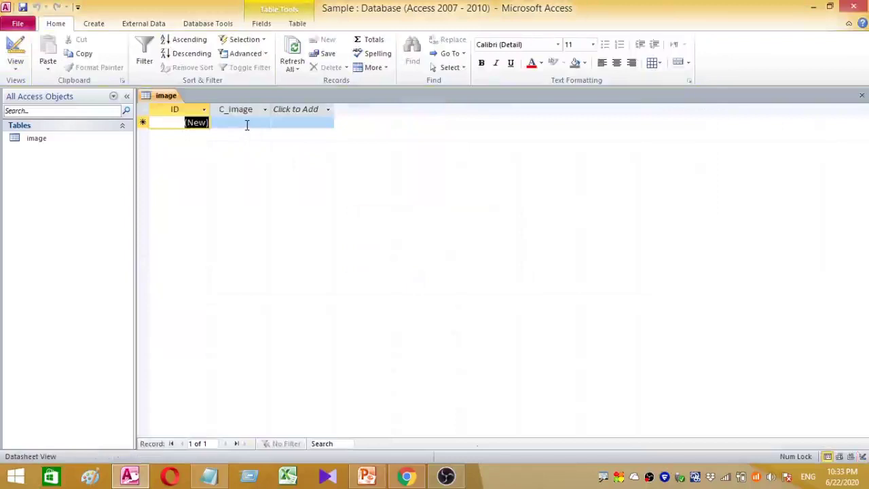
- Close the image table from its tab and show the Create ribbon options
key("alt+shift")
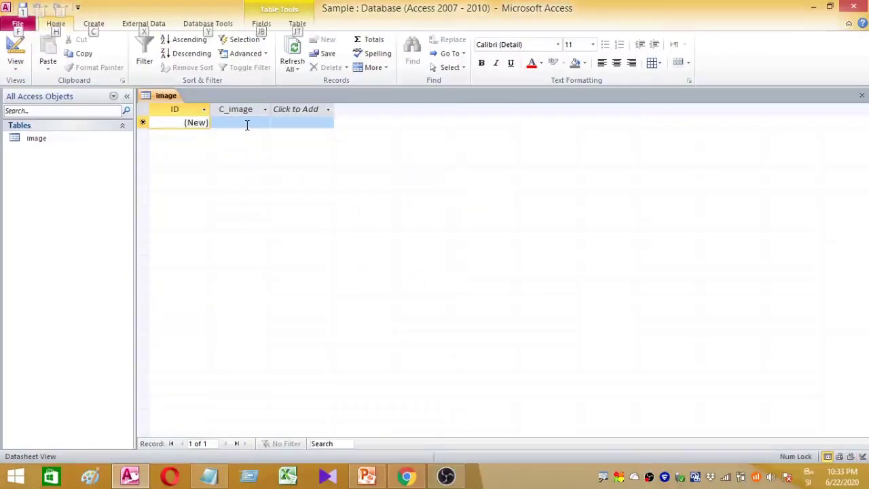
left_click(247, 125)
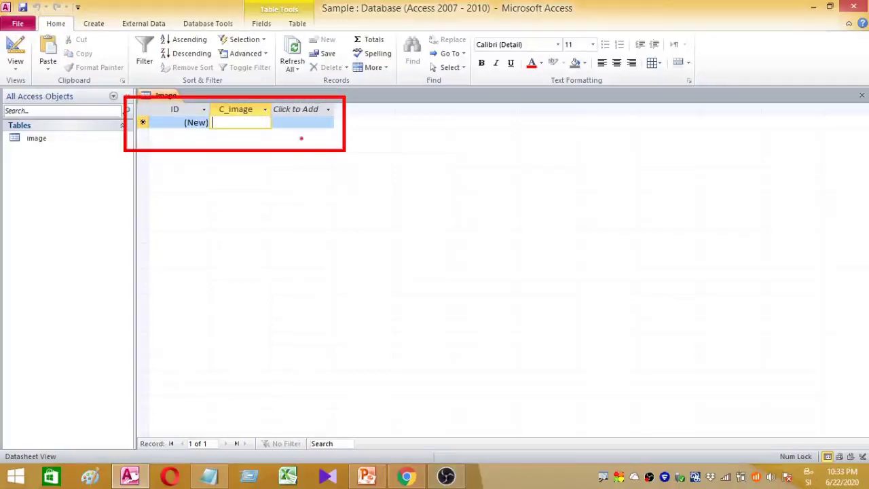
right_click(165, 93)
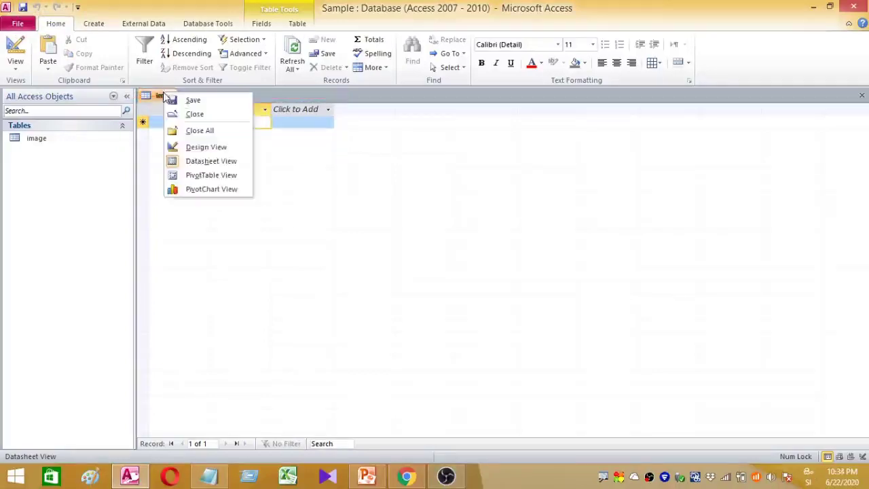
left_click(174, 113)
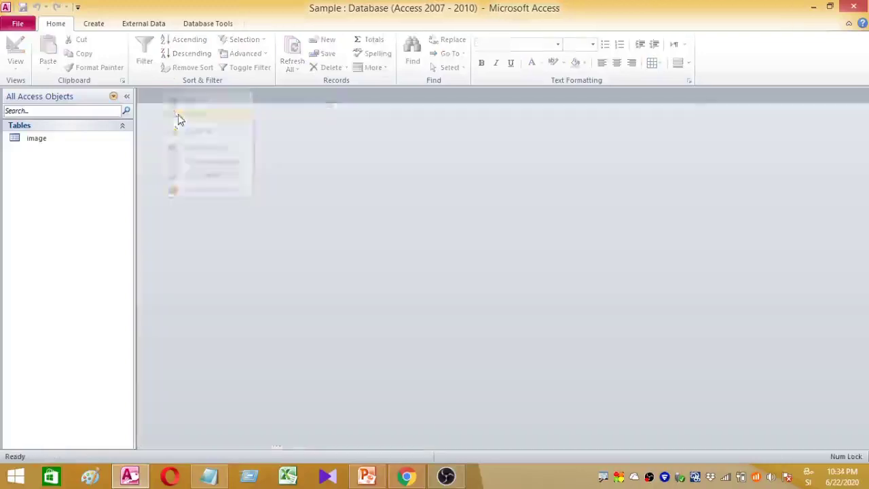
left_click(99, 25)
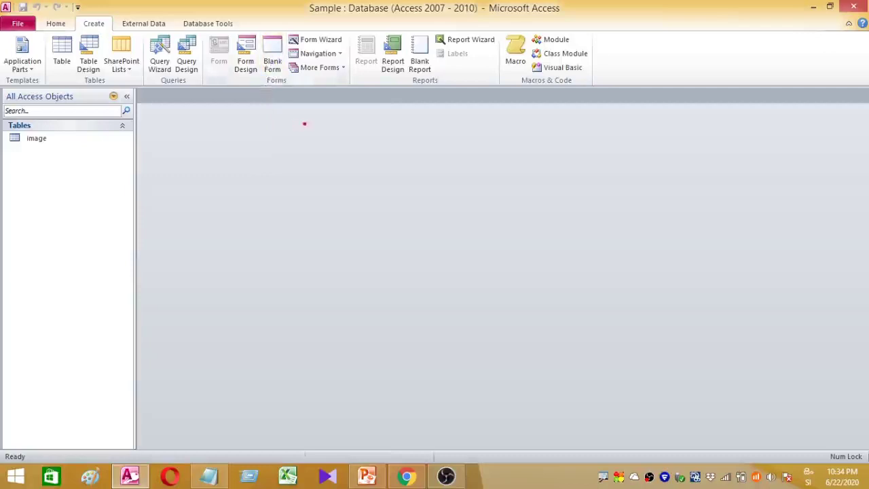
- Create a blank form and save it under the name PICTURE
mouse_move(270, 90)
left_mouse_down()
mouse_move(281, 116)
mouse_move(297, 258)
left_mouse_up()
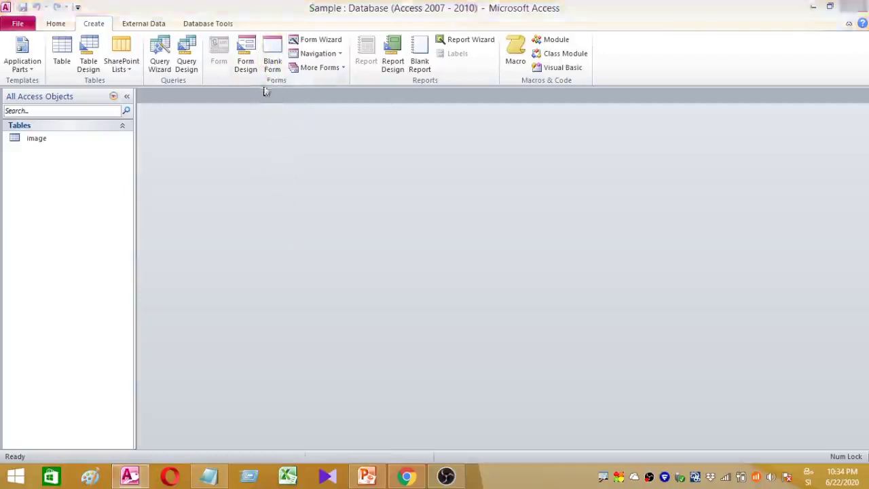
left_click(272, 55)
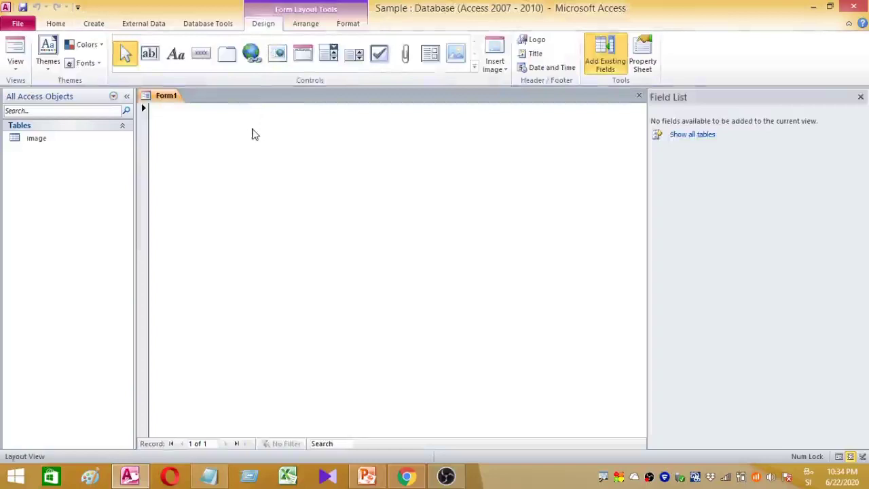
key("ctrl+s")
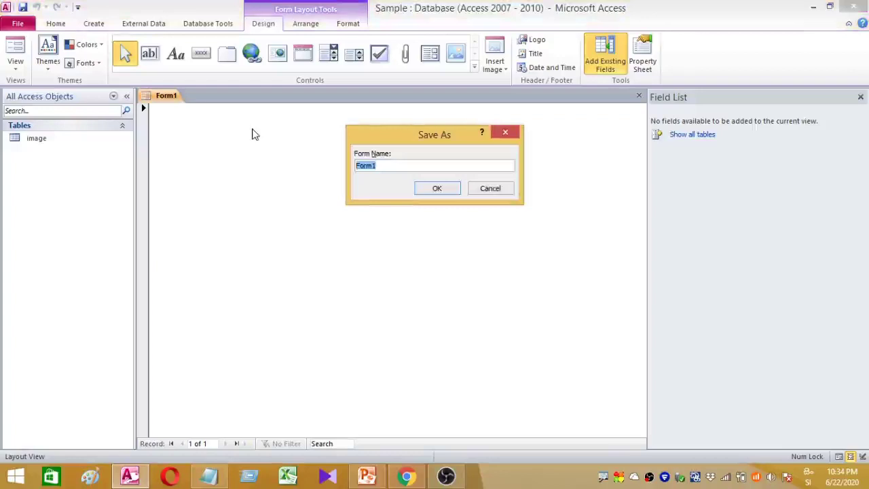
type("a")
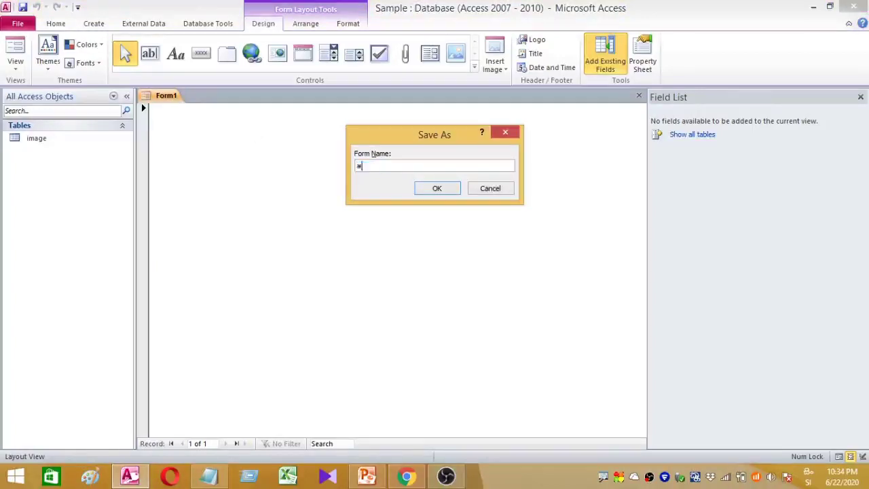
key("BackSpace")
type("P")
type("URE")
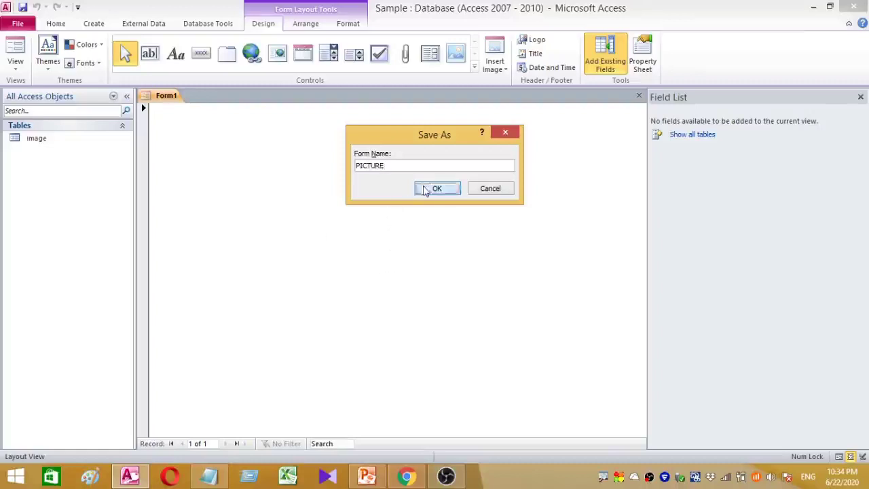
left_click(428, 189)
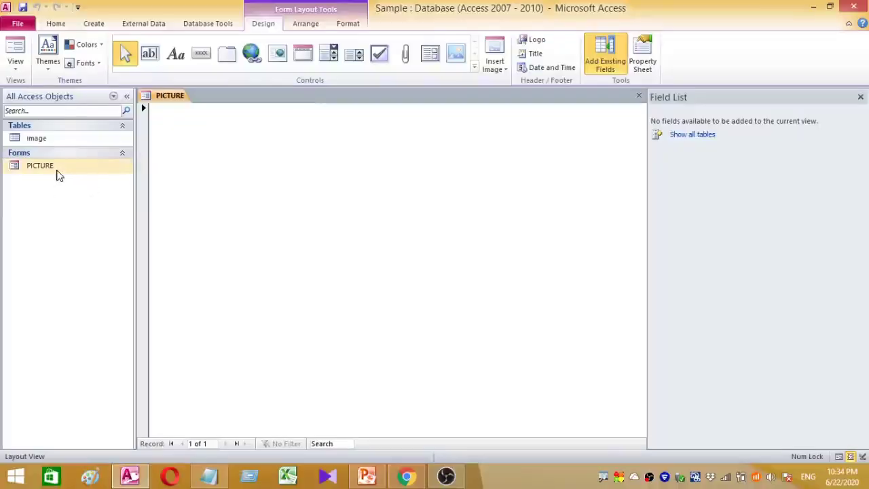
- Drag items around in the PICTURE form's Layout View
left_click(59, 167)
left_click_drag(55, 143, 100, 128)
left_click_drag(75, 182, 128, 152)
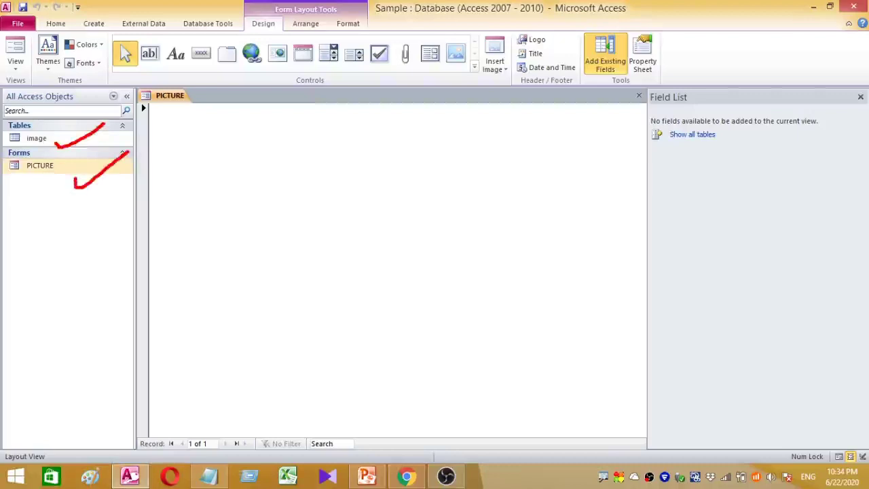
key("Escape")
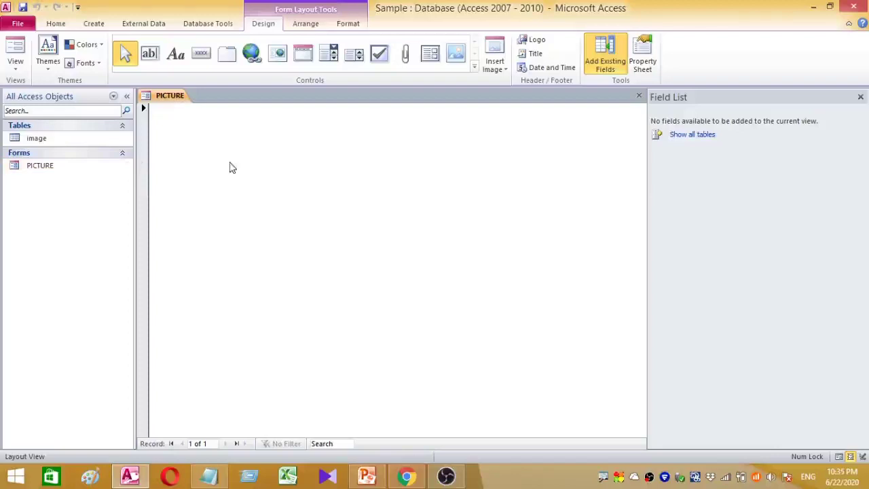
- Open PICTURE in Design View, add Form Header/Footer, and shorten the Detail section
right_click(231, 168)
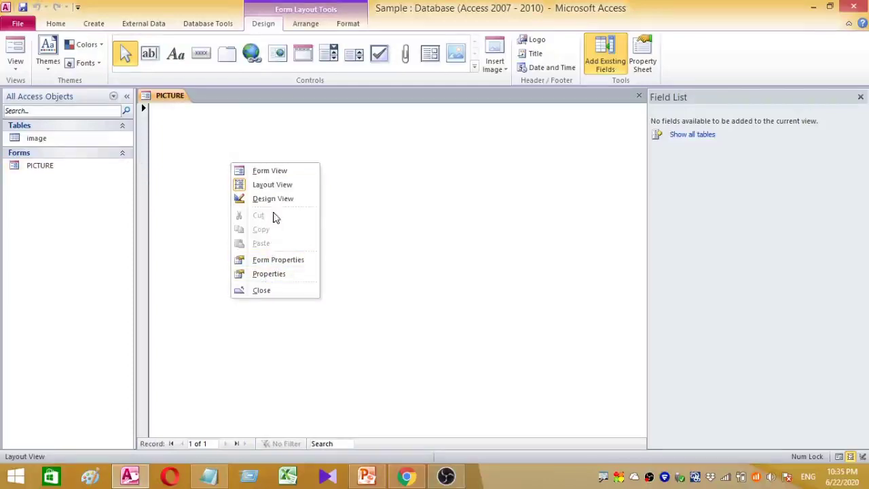
left_click(275, 203)
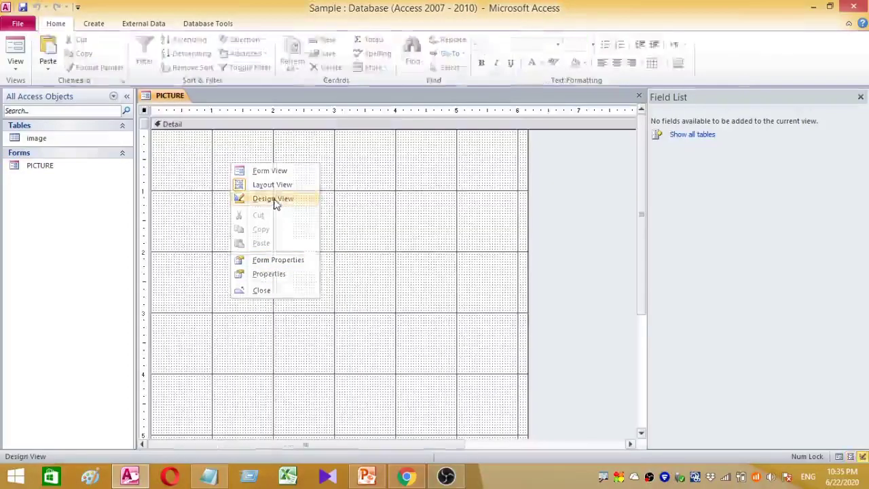
right_click(271, 125)
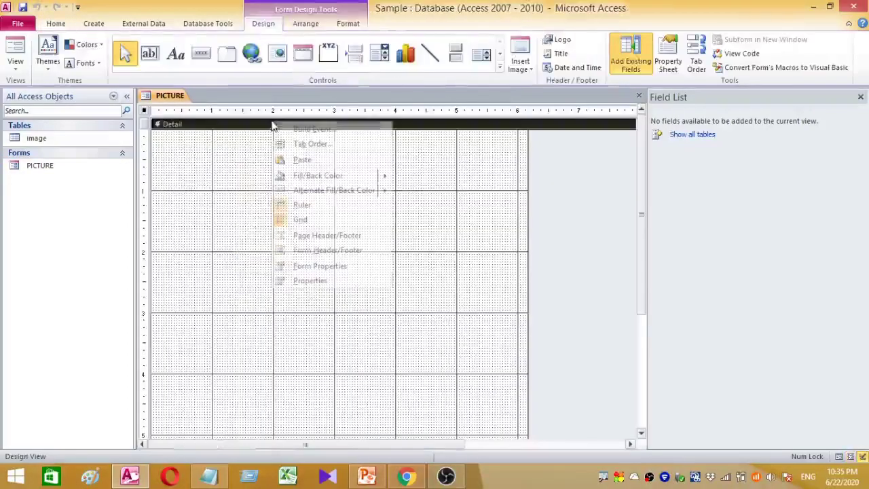
left_click(310, 250)
scroll(292, 264, "down", 5)
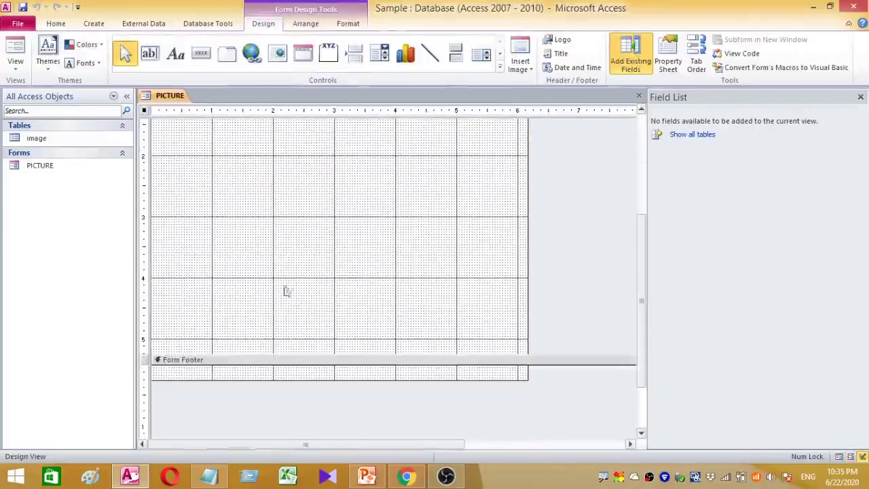
left_click_drag(265, 355, 270, 205)
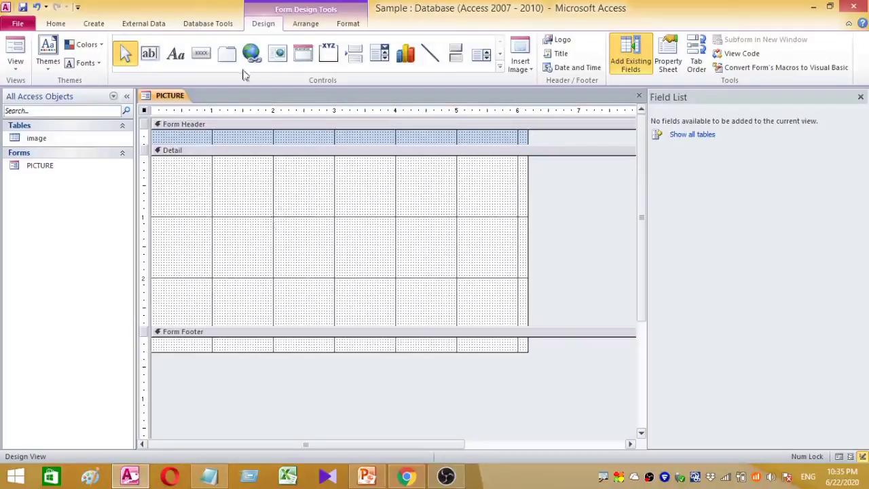
- Draw an empty image frame in upper Detail, skipping the picture, and a command button below it
left_click(500, 68)
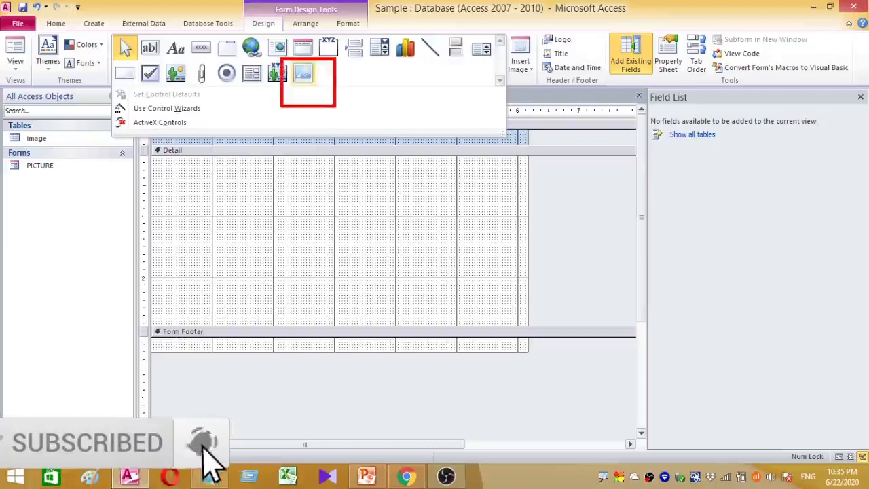
left_click(304, 74)
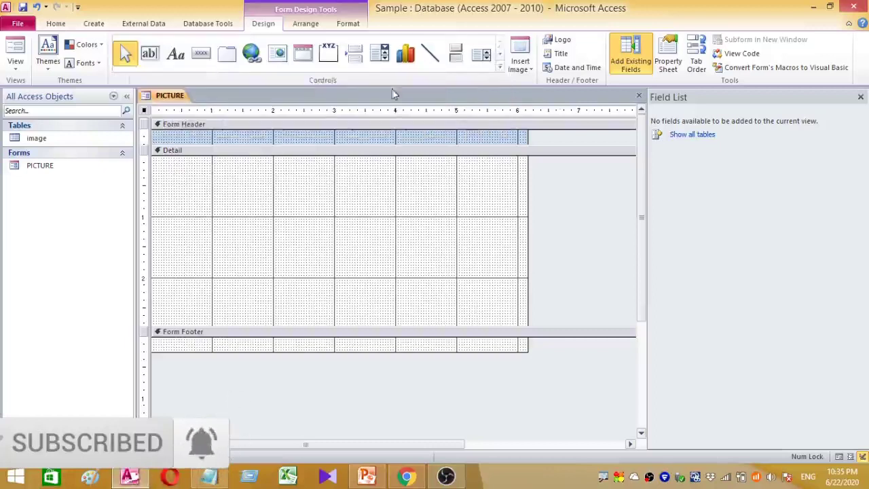
left_click(501, 74)
left_click(303, 74)
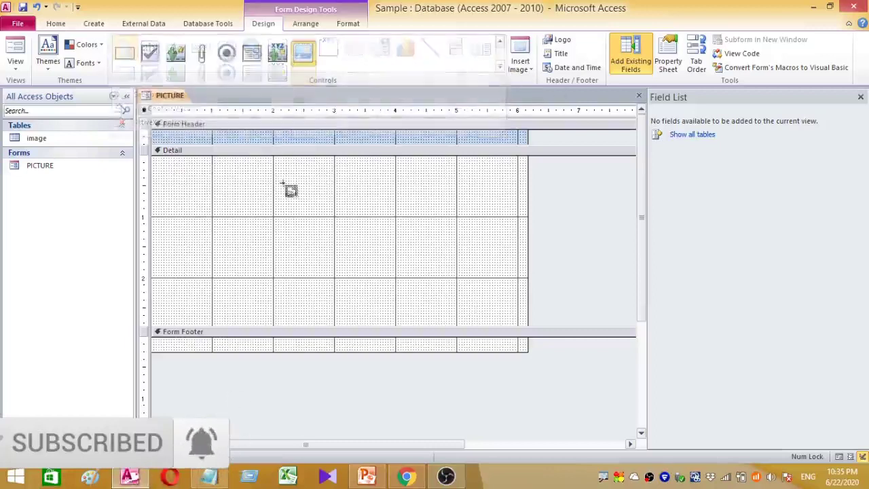
left_click_drag(266, 164, 410, 255)
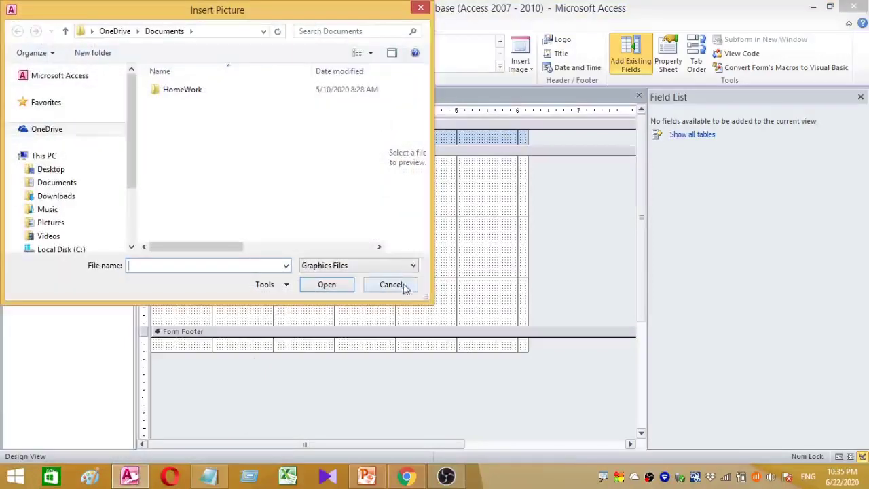
left_click(403, 286)
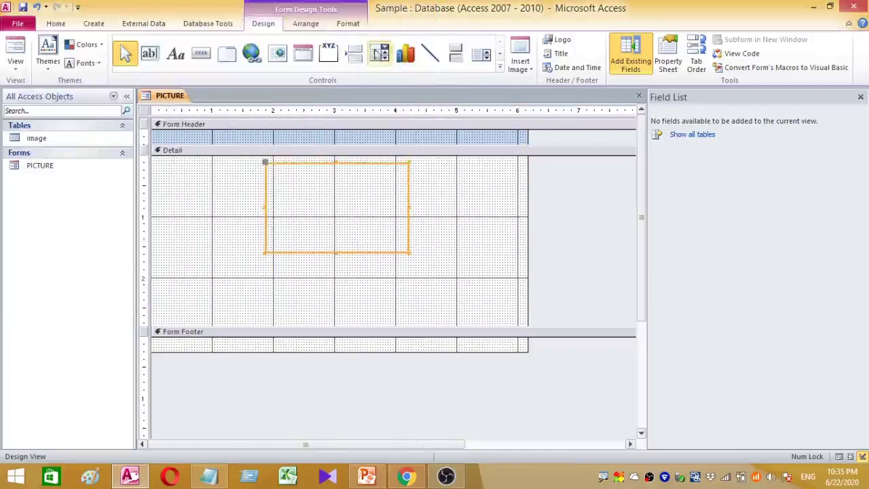
left_click(201, 53)
left_click_drag(291, 283, 378, 300)
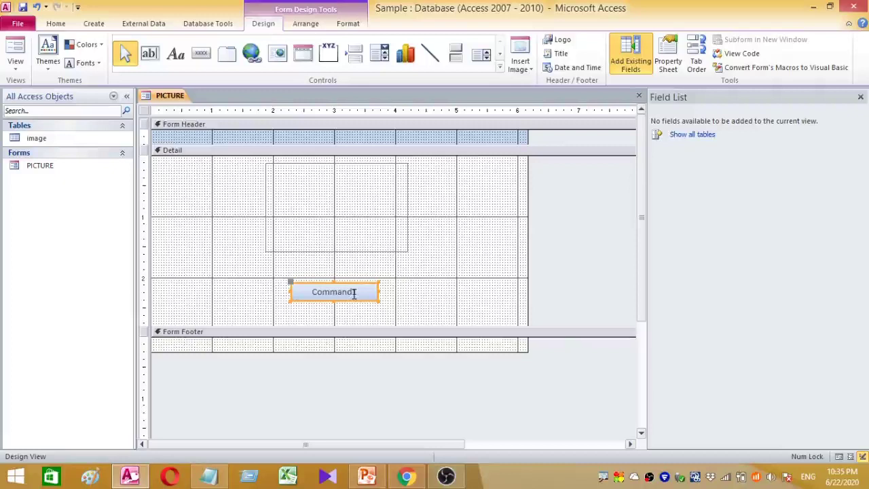
- Change the button caption from Command1 to Browse, then reselect the image frame
double_click(353, 293)
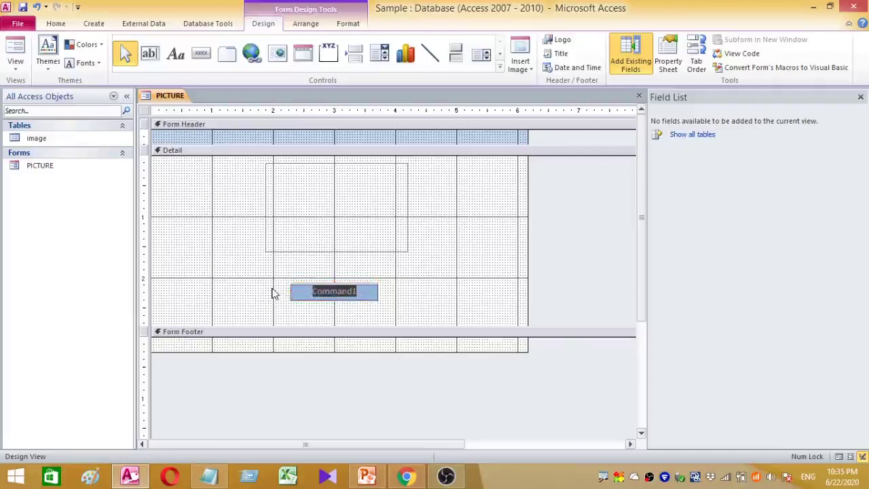
type("B")
key("Return")
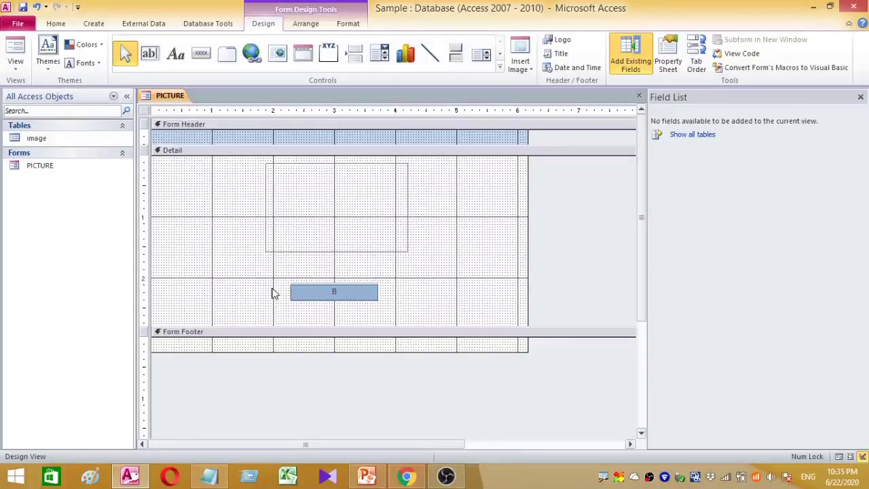
type("rowse")
left_click(466, 267)
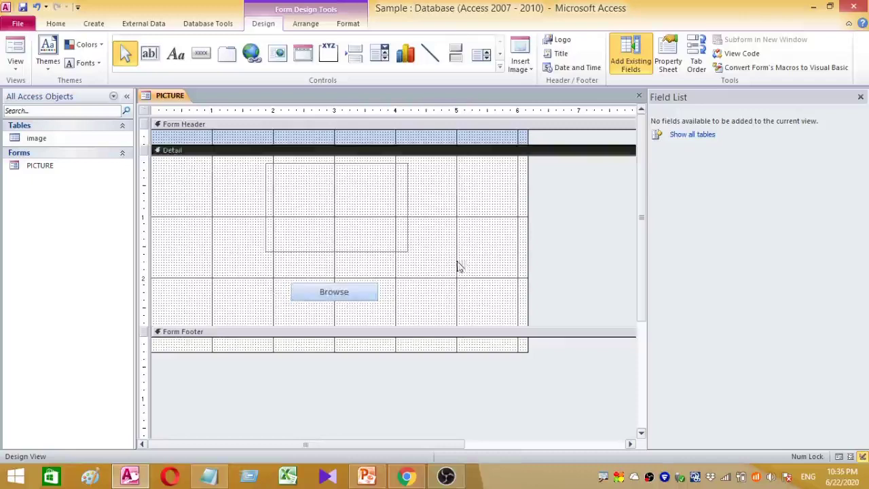
left_click(384, 242)
left_click(378, 290)
left_click(383, 250)
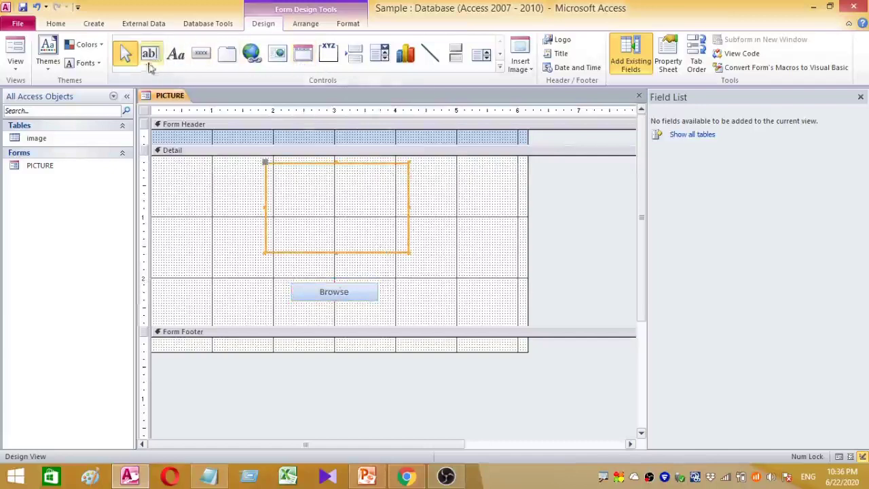
- Draw a text box right of Browse and delete its attached label
left_click(149, 53)
left_click_drag(412, 291, 497, 306)
left_click(333, 285)
key("Delete")
left_click(418, 293)
- Rename the text box to picturesource in its Properties sheet
right_click(418, 289)
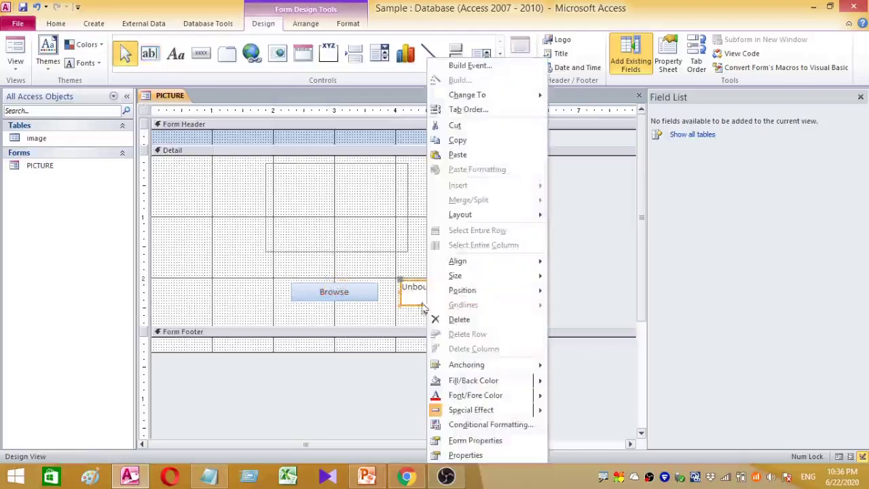
left_click(408, 304)
right_click(409, 305)
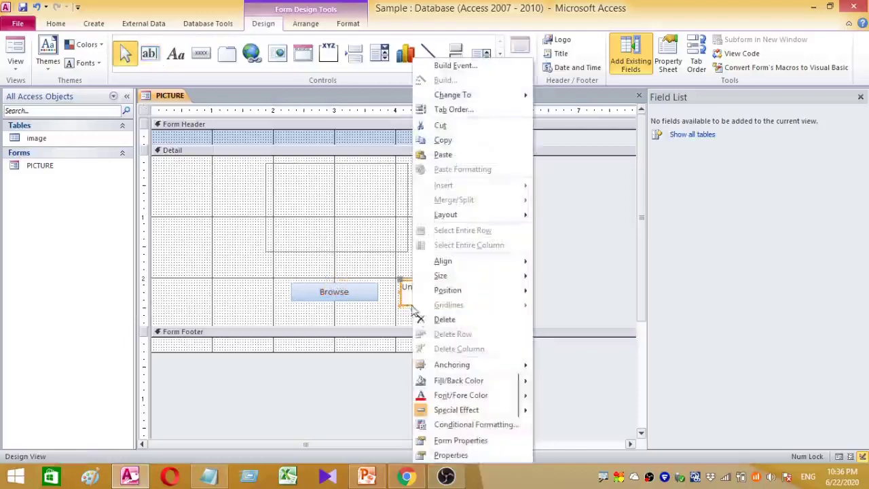
left_click(451, 456)
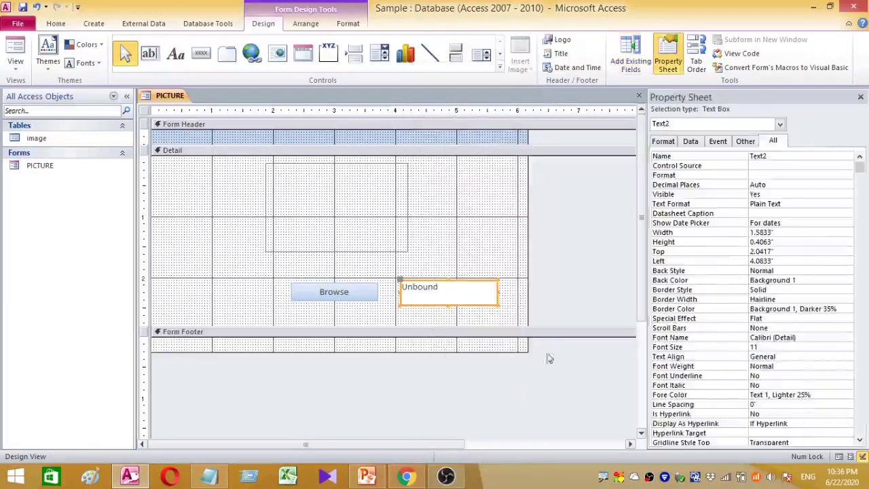
left_click(786, 156)
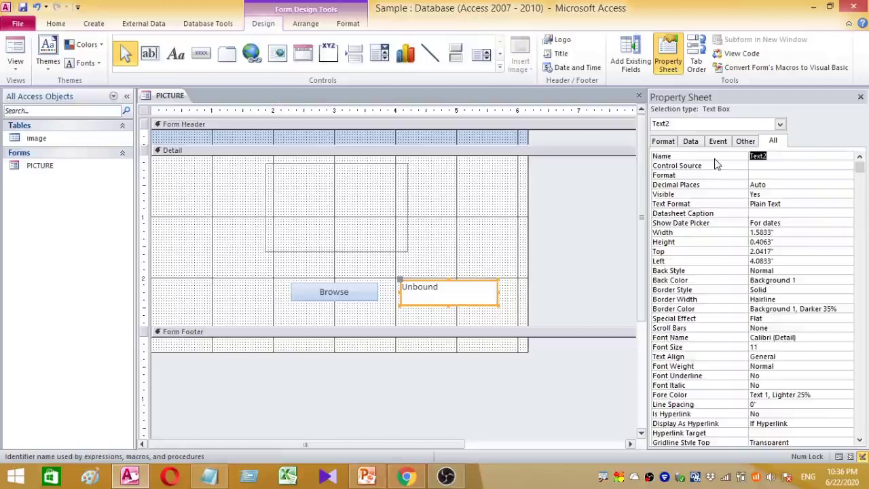
type("pictur")
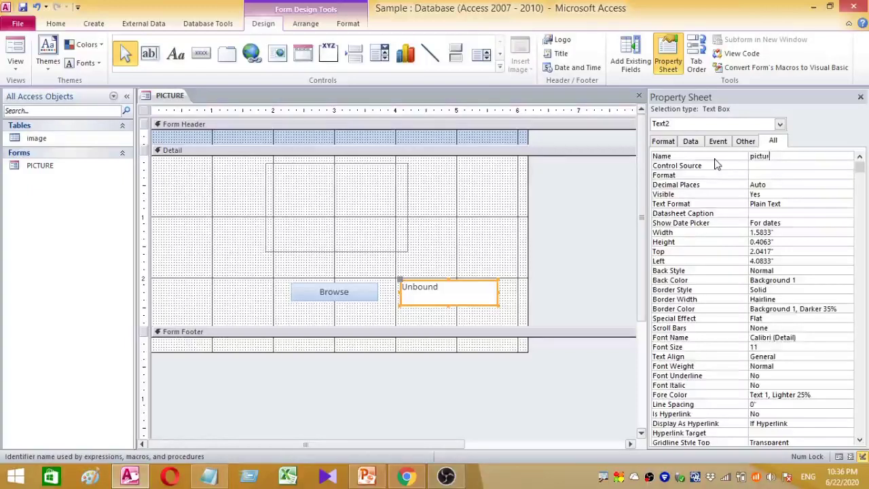
type("esource")
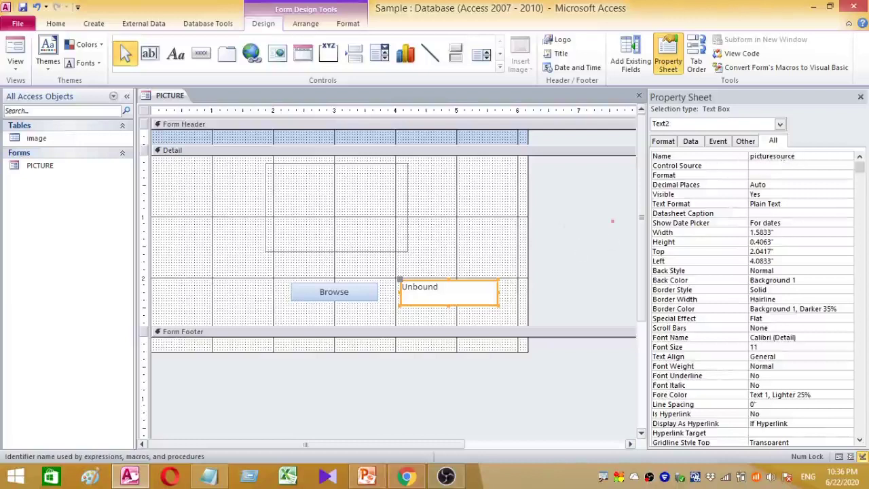
left_click_drag(740, 157, 496, 275)
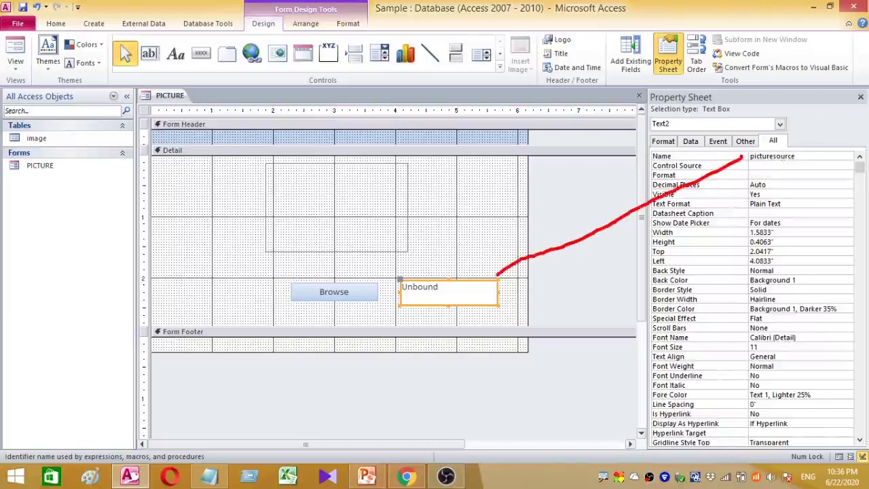
key("Escape")
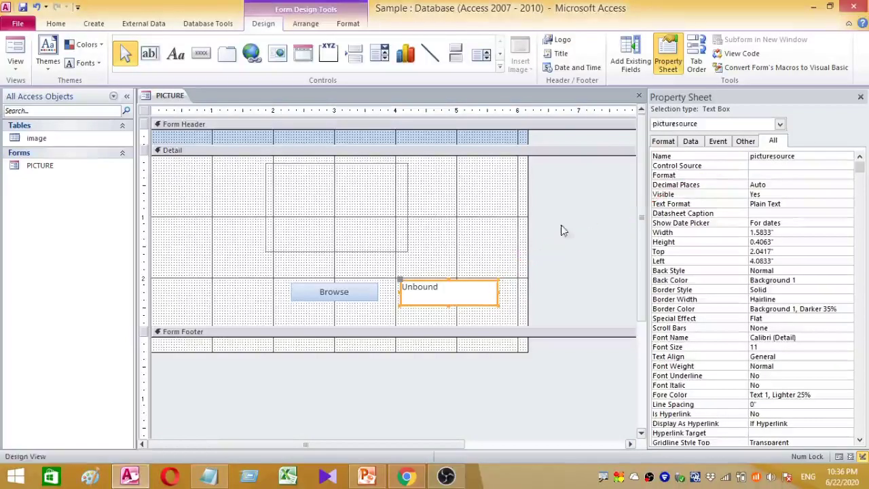
- Set the PICTURE form's Record Source to the image table
left_click(804, 165)
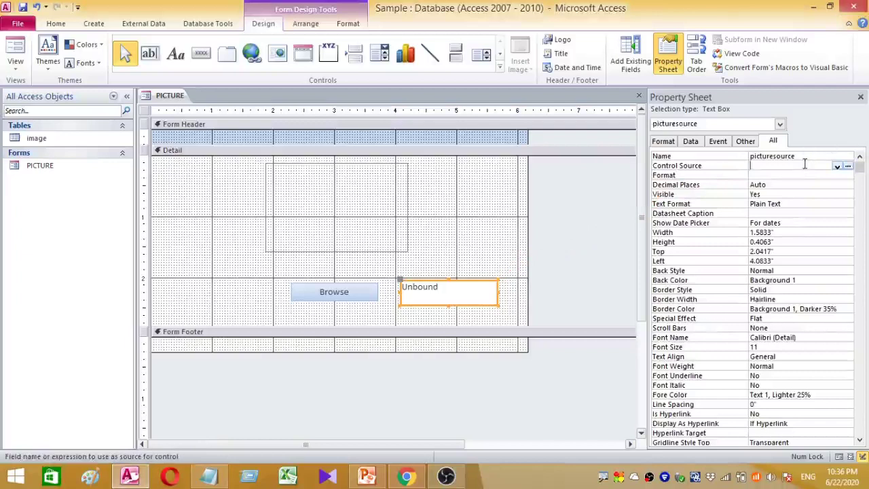
left_click(837, 167)
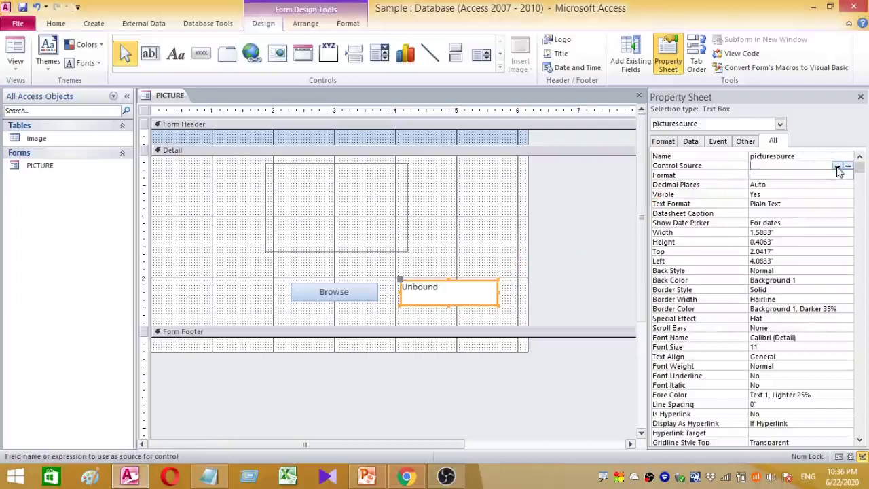
left_click(430, 227)
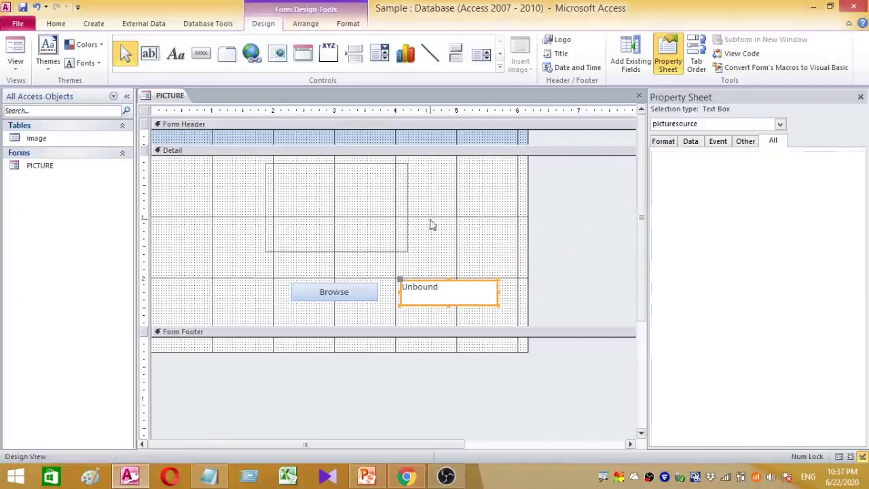
left_click(144, 110)
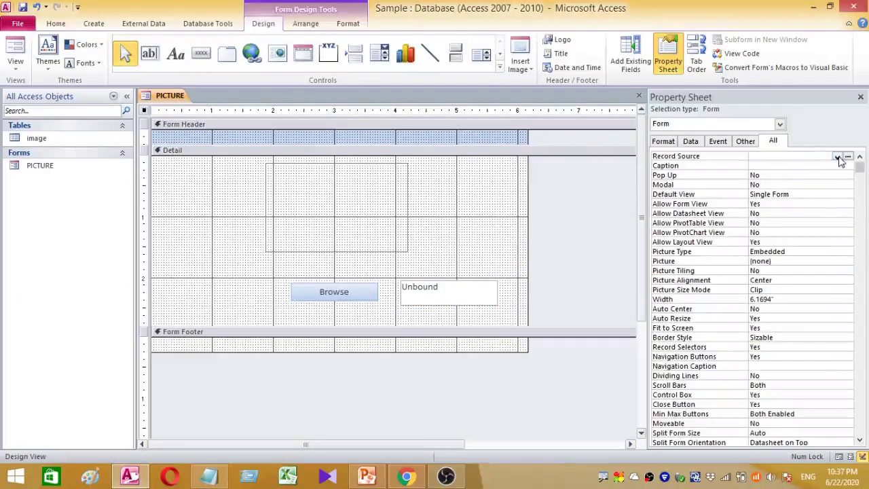
left_click(838, 157)
left_click(812, 173)
left_click(823, 156)
left_click(837, 156)
left_click(816, 166)
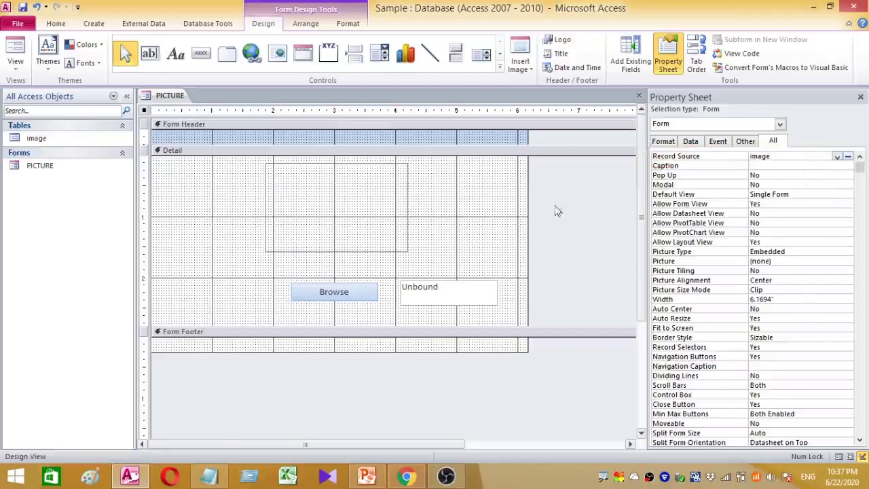
- Bind the picturesource text box's Control Source to the C_image field
left_click(442, 213)
left_click(467, 285)
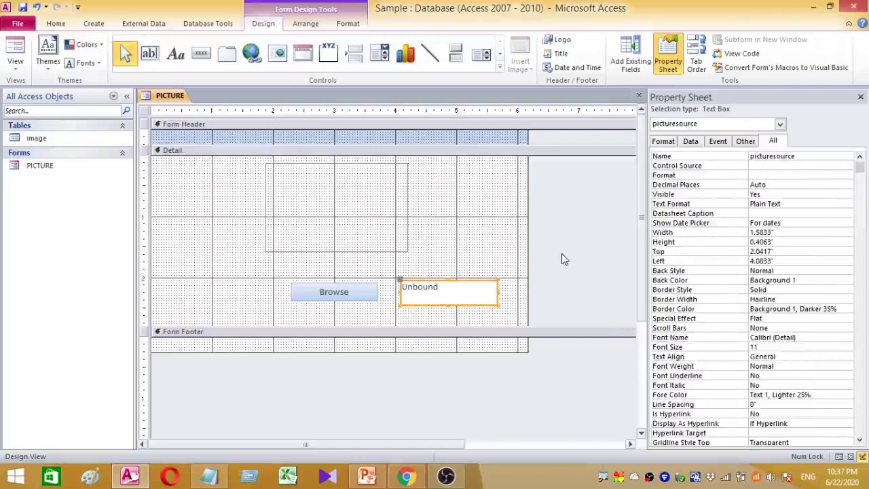
left_click(791, 167)
left_click(836, 166)
left_click(823, 184)
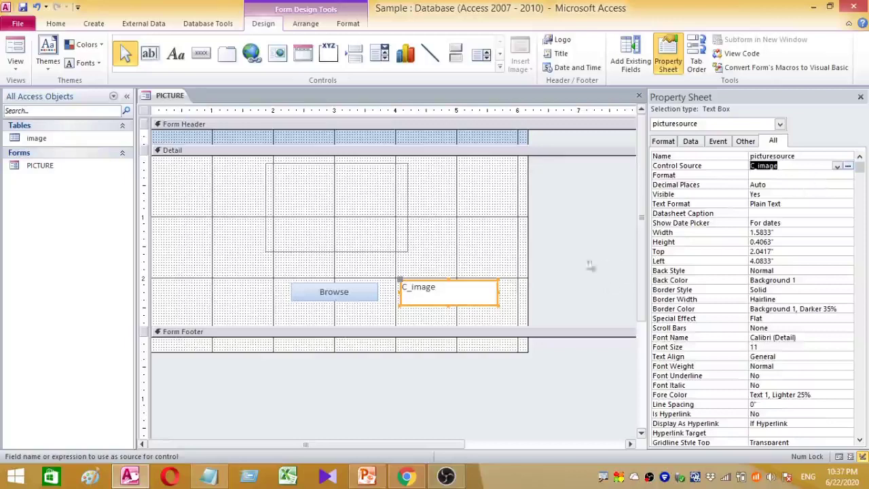
left_click(500, 234)
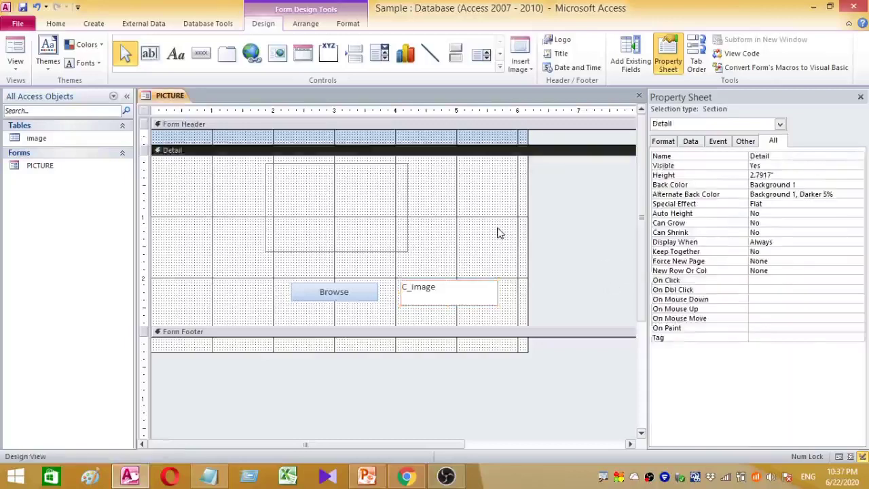
- Change the image control's Name from Image0 to cmdimage in the Property Sheet
left_click(345, 293)
left_click(363, 253)
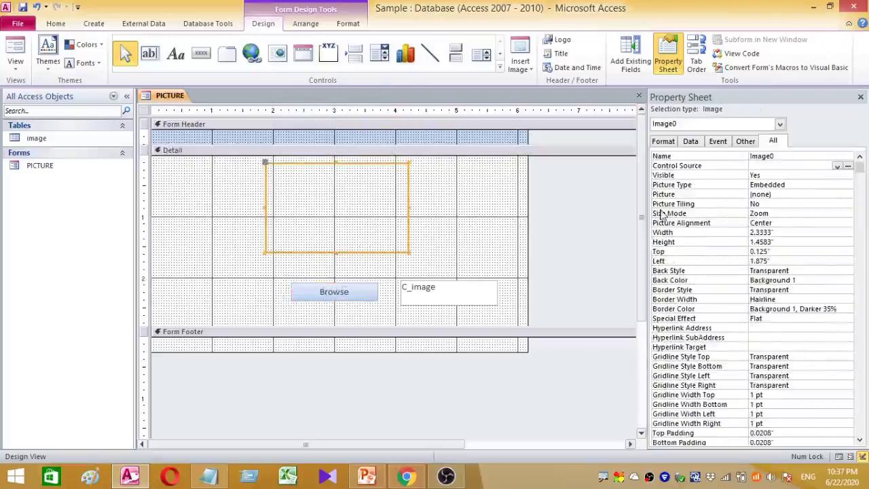
left_click(786, 156)
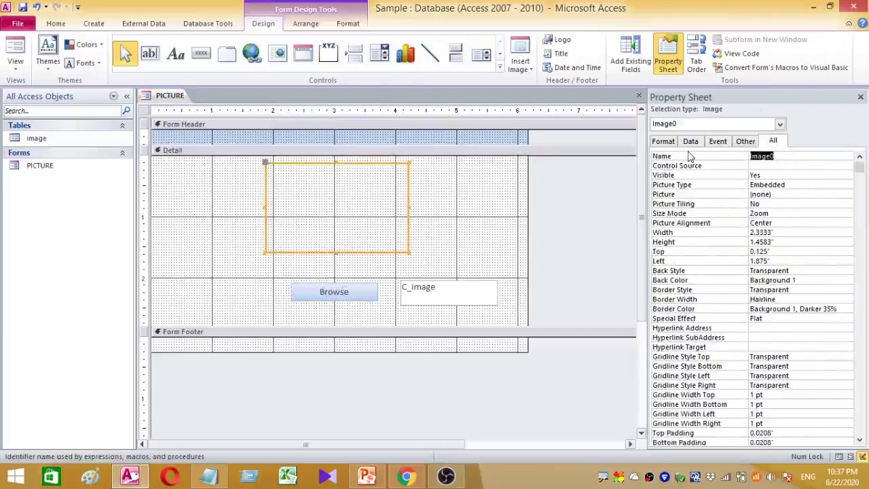
type("cmdi")
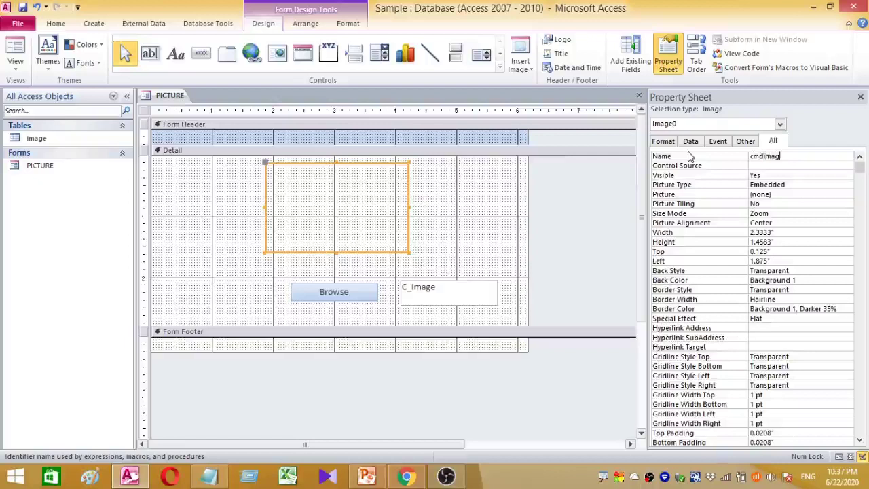
left_click(491, 219)
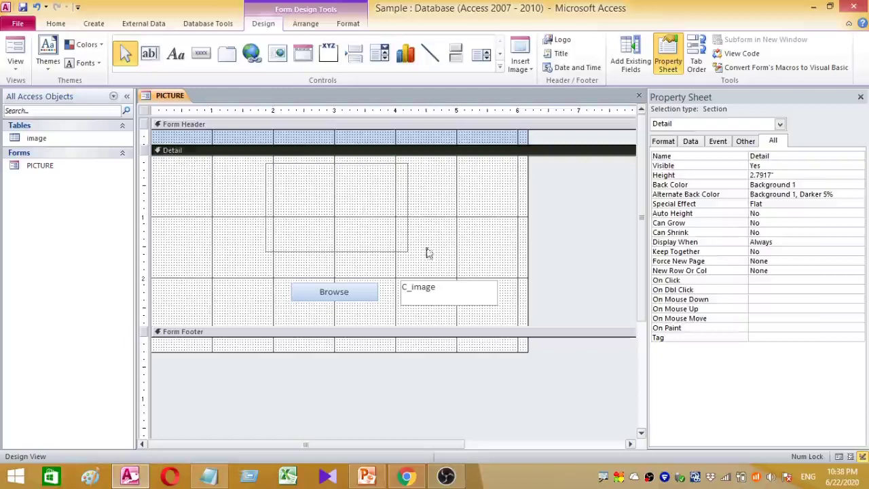
left_click(417, 287)
left_click(331, 290)
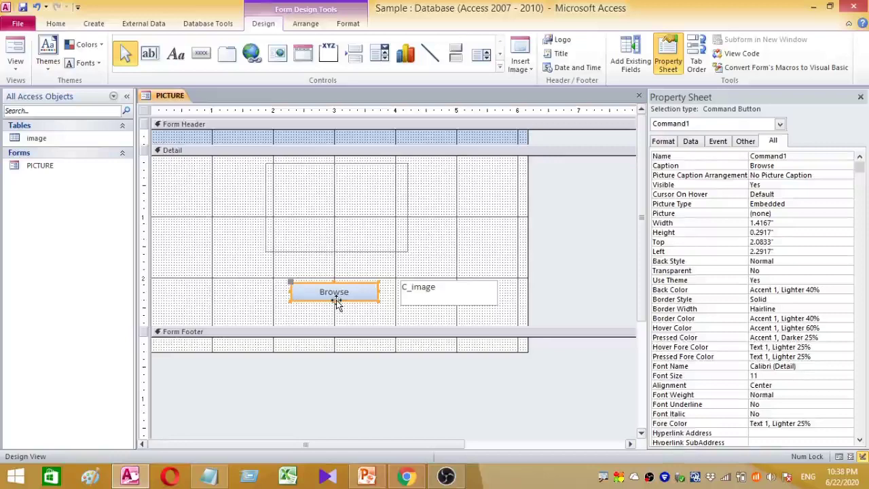
- Create a Code Builder click event for the Browse button through Build Event
right_click(337, 303)
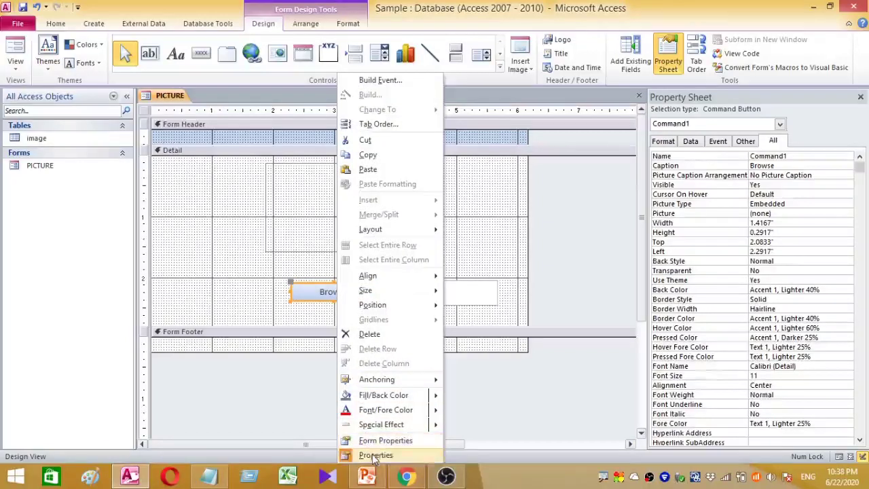
left_click(404, 81)
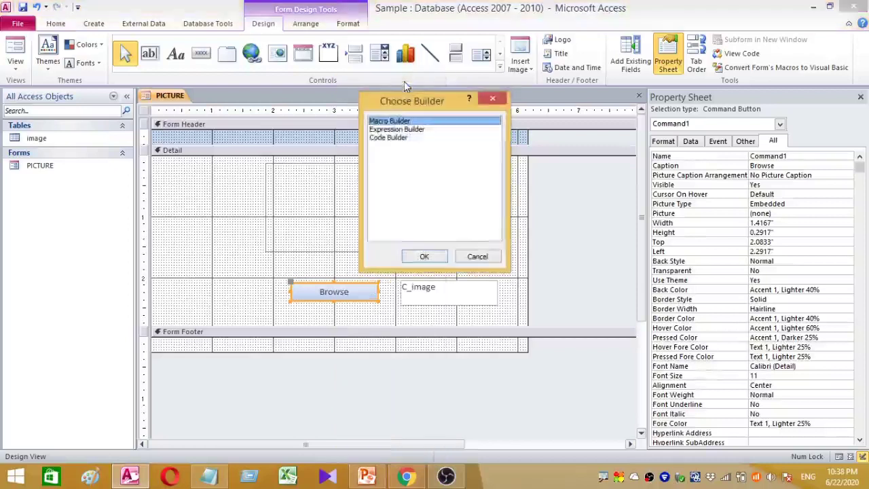
left_click(385, 138)
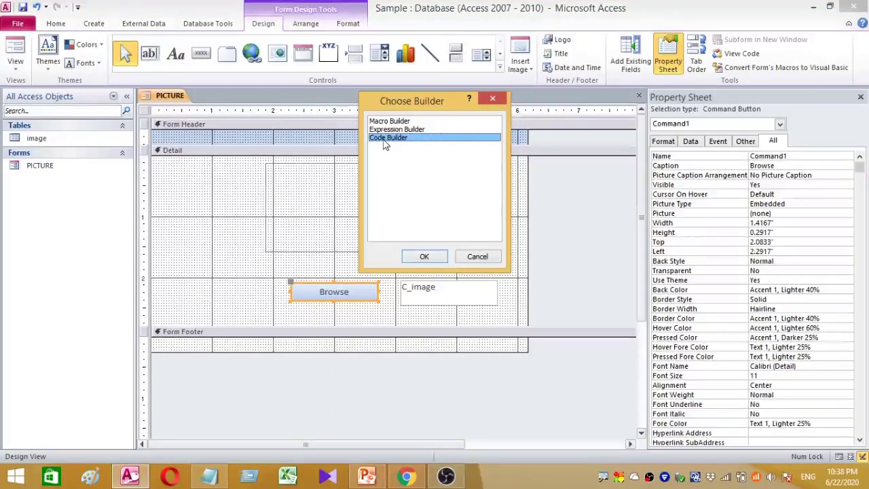
left_click(422, 256)
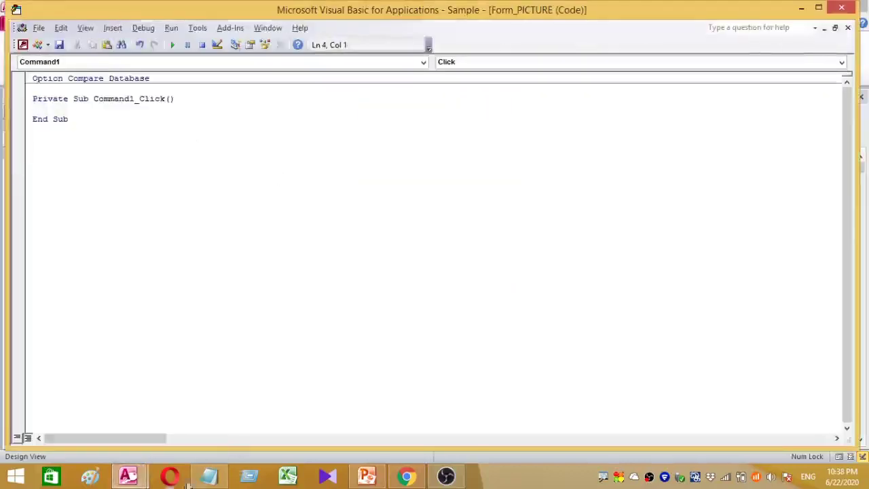
- Paste the file-picker code from Notepad into Command1_Click and close the VBA editor
left_click(208, 475)
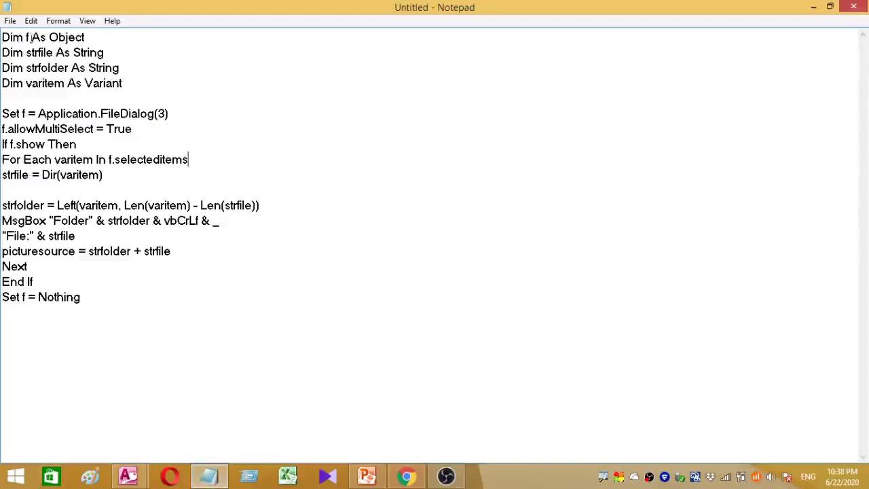
left_click_drag(3, 34, 93, 324)
key("ctrl+c")
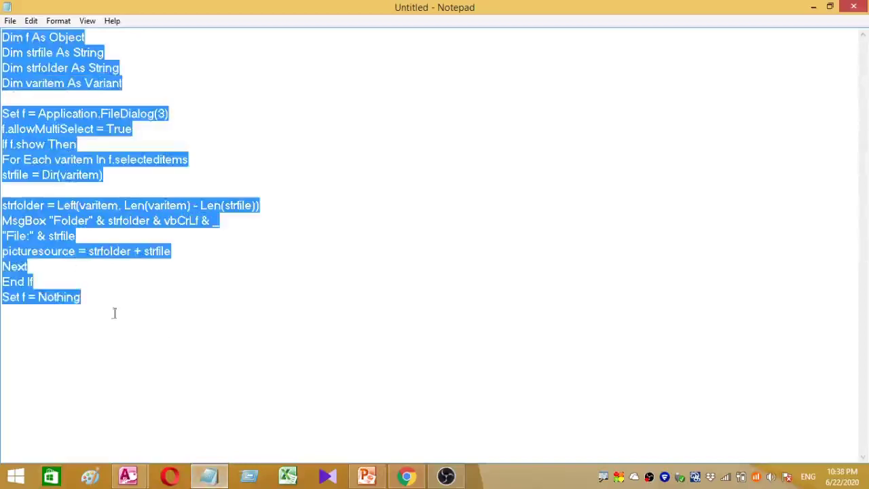
left_click(813, 6)
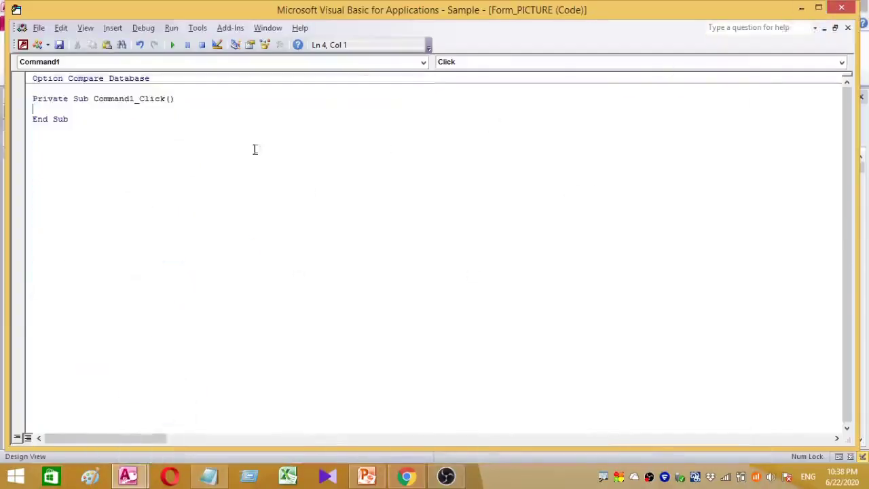
key("ctrl+v")
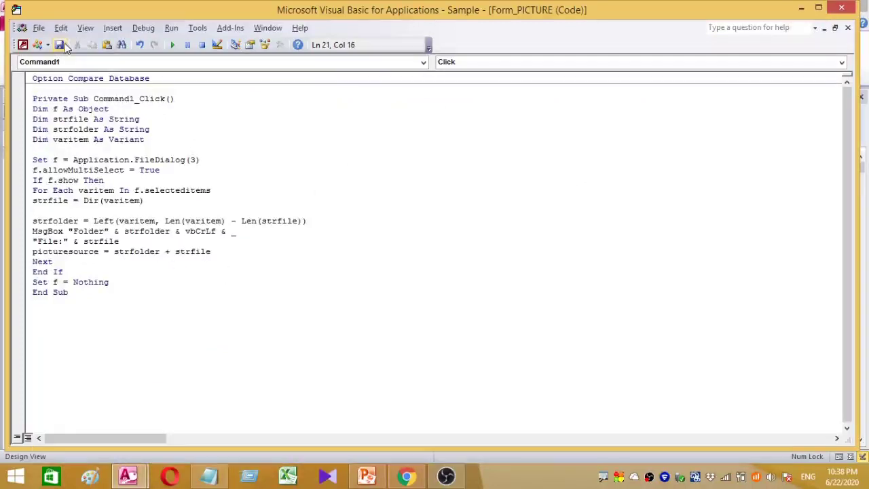
left_click(847, 9)
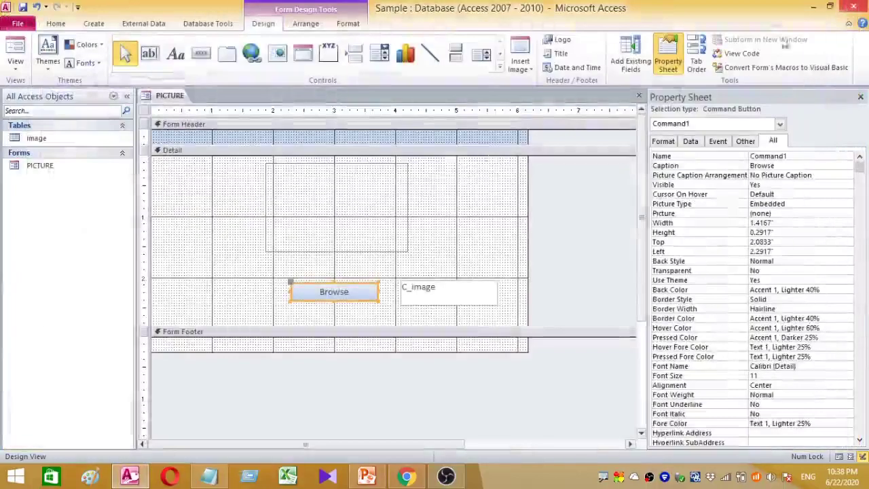
- Resize the cmdimage frame to about 3.04 by 1.71 inches, widening it leftward
left_click(443, 213)
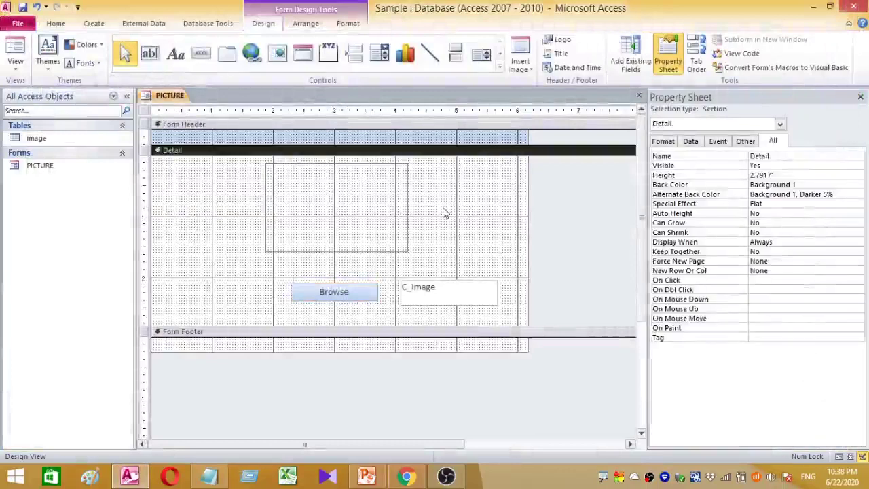
left_click(367, 229)
left_click_drag(407, 251, 429, 265)
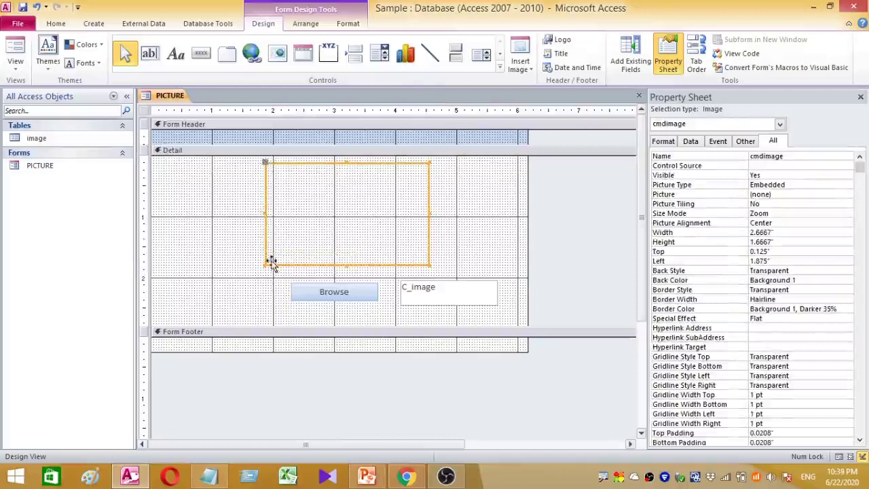
left_click_drag(265, 264, 241, 268)
left_click(493, 238)
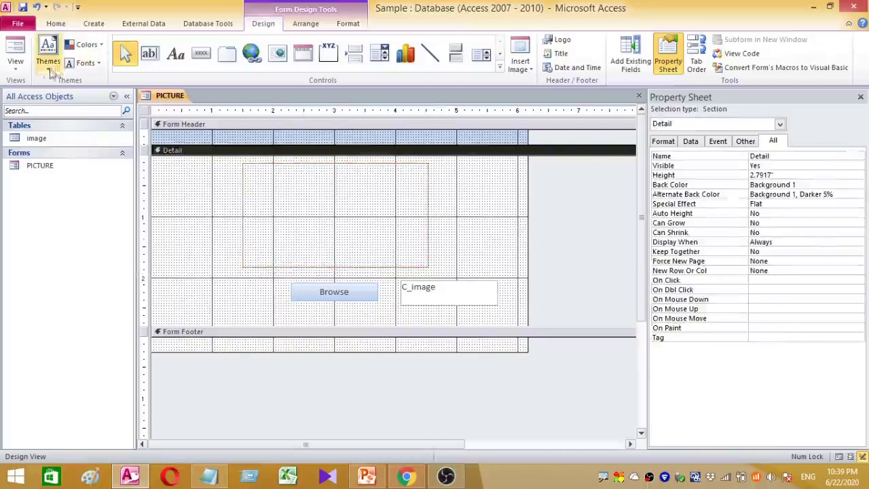
left_click(15, 61)
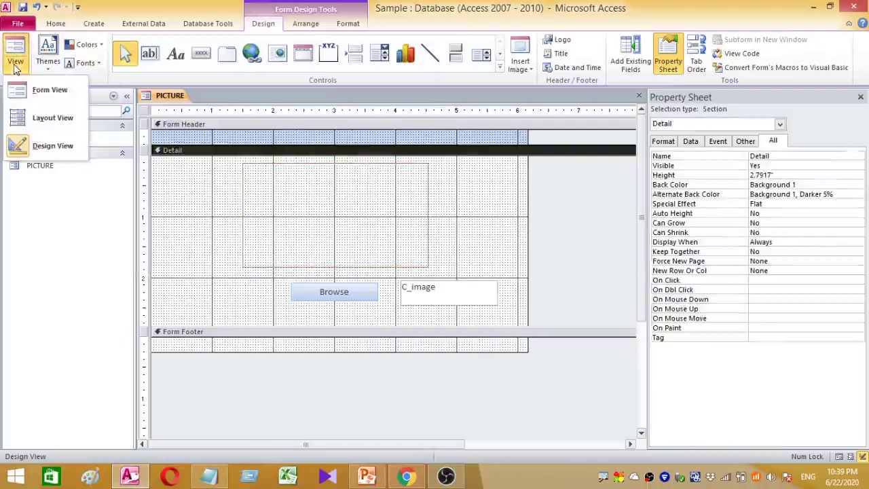
- In Form View, use Browse to choose Pictures > movie photos > 003_raidersrrp.jpg and store its path
left_click(30, 95)
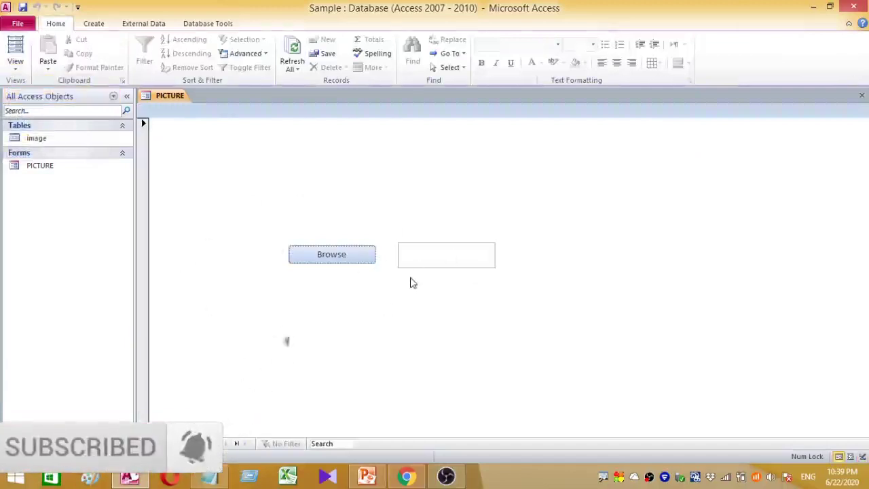
left_click(347, 254)
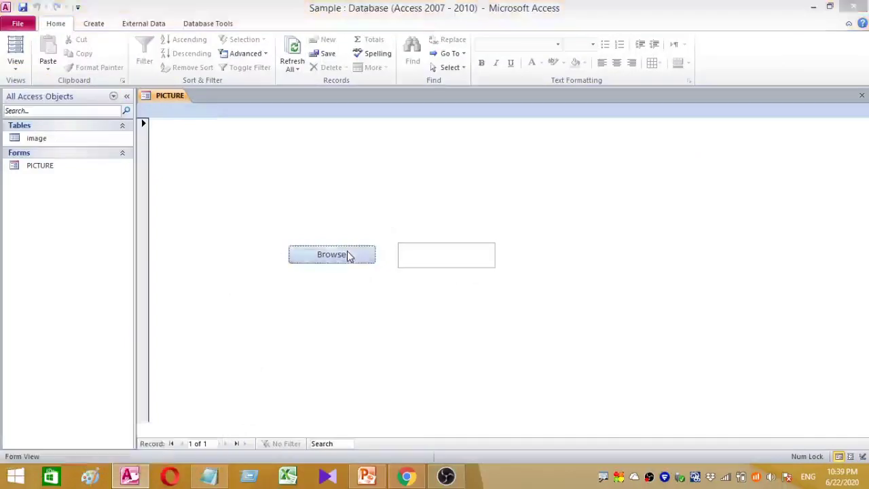
left_click(59, 152)
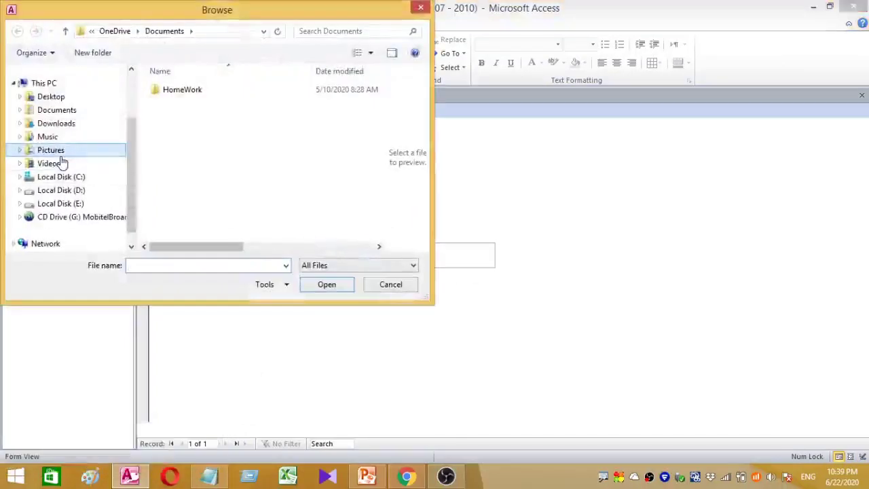
left_click_drag(380, 85, 384, 135)
left_click(312, 152)
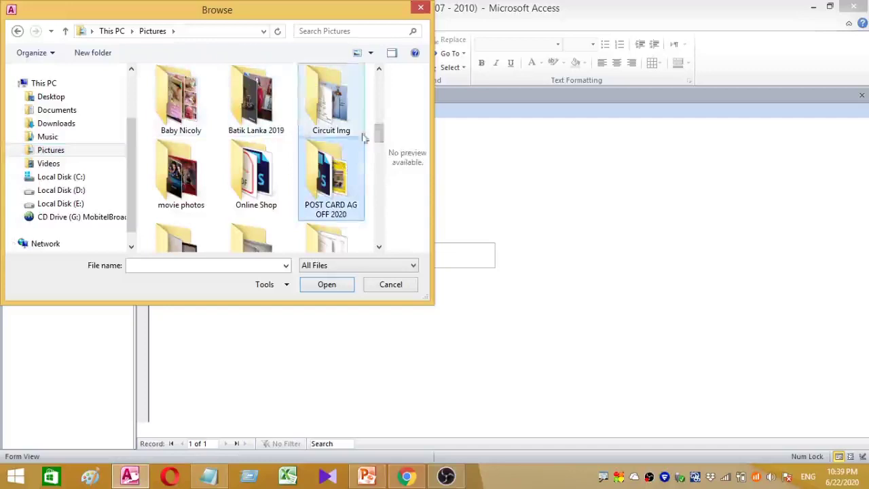
mouse_move(380, 134)
left_mouse_down()
mouse_move(385, 96)
mouse_move(386, 141)
left_mouse_up()
double_click(188, 105)
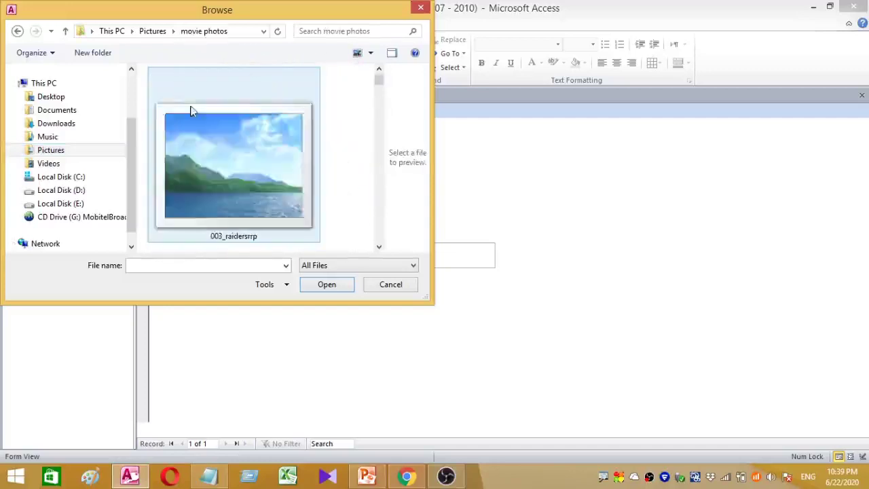
left_click(246, 154)
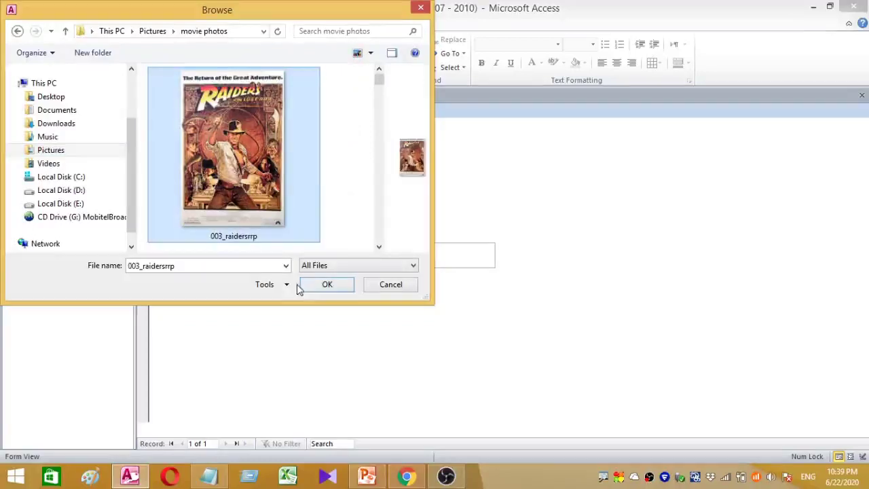
left_click(318, 285)
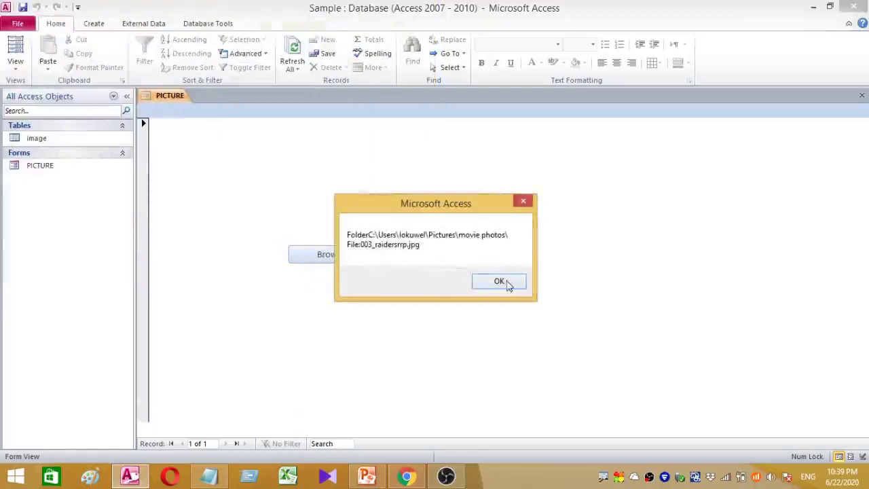
left_click(506, 283)
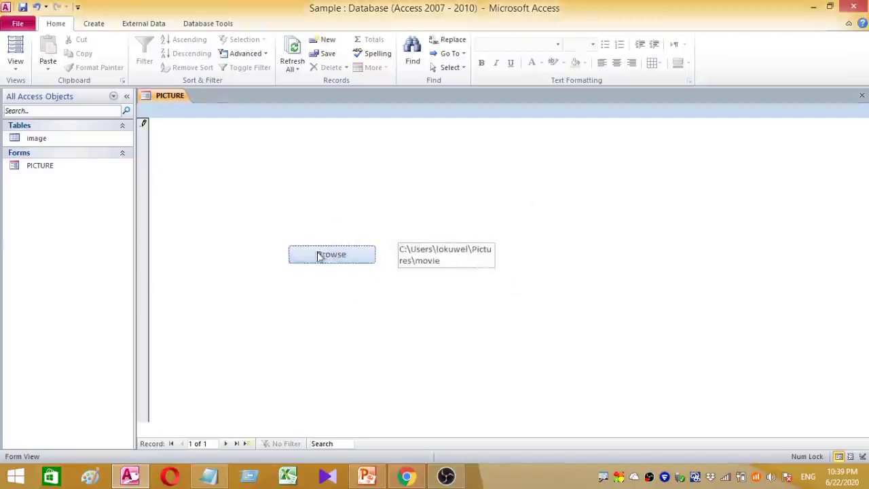
- Set the cmdimage control's Control Source to C_image, then view the Raiders poster in Form View
right_click(174, 100)
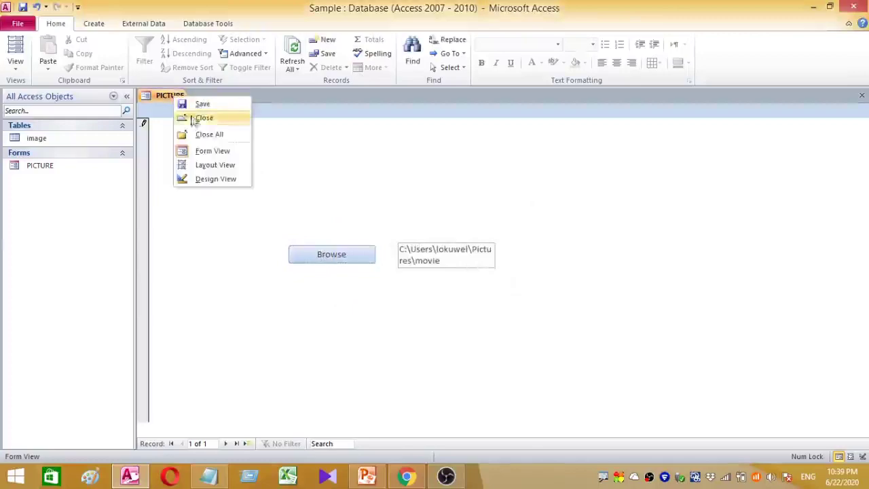
left_click(213, 180)
left_click(339, 242)
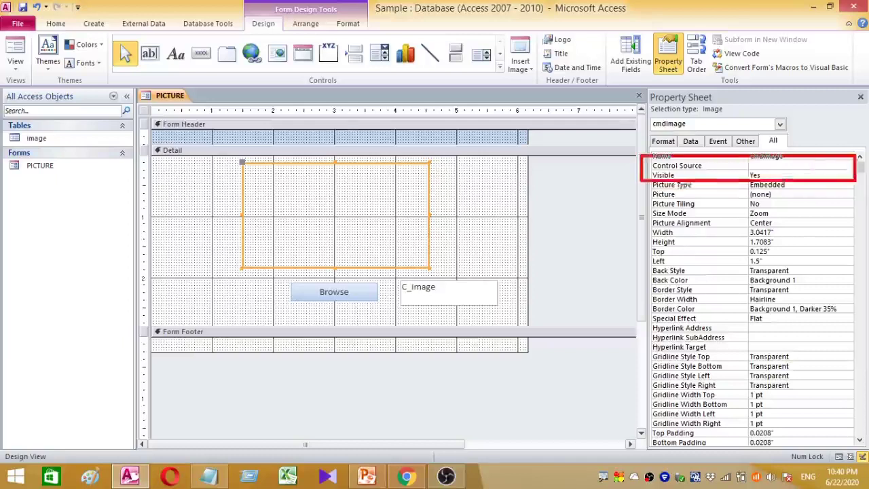
left_click(769, 167)
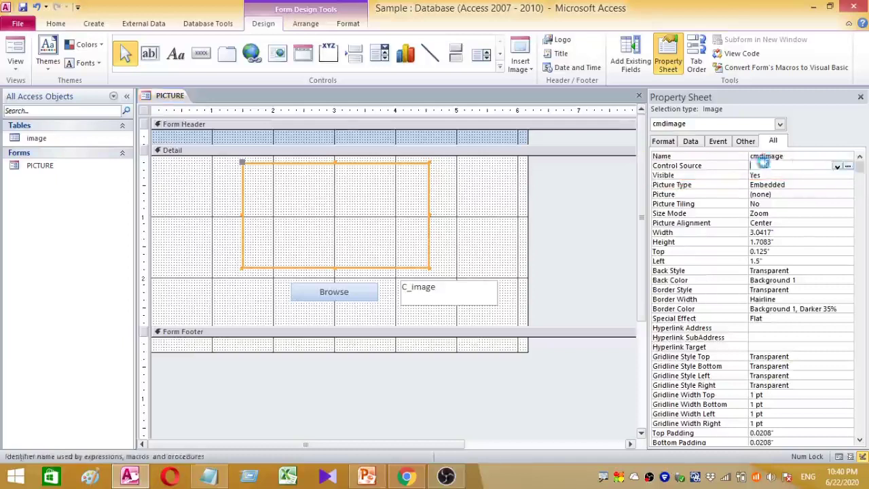
left_click(837, 165)
left_click(788, 184)
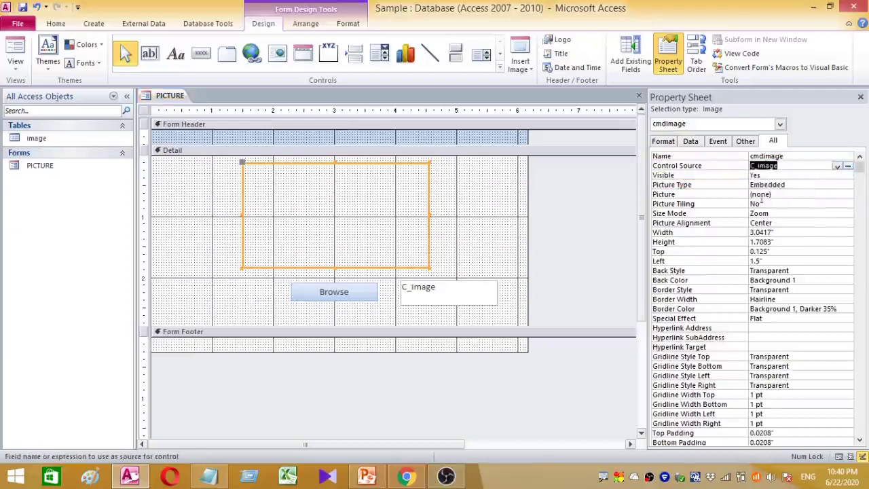
left_click(15, 63)
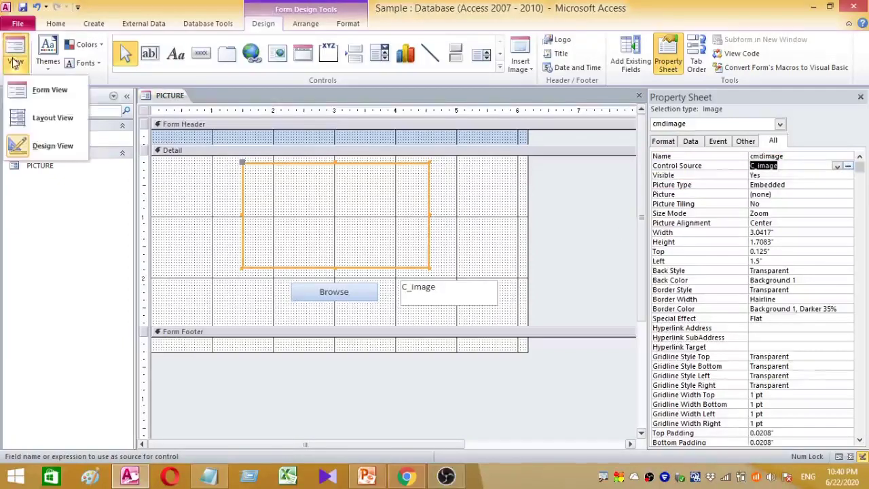
left_click(16, 47)
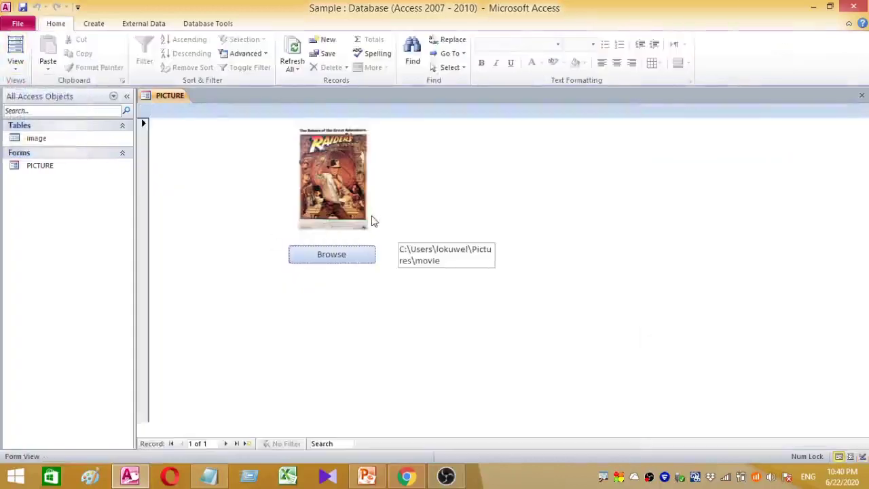
- Browse to the Collateral Damage poster for record 1
left_click(352, 260)
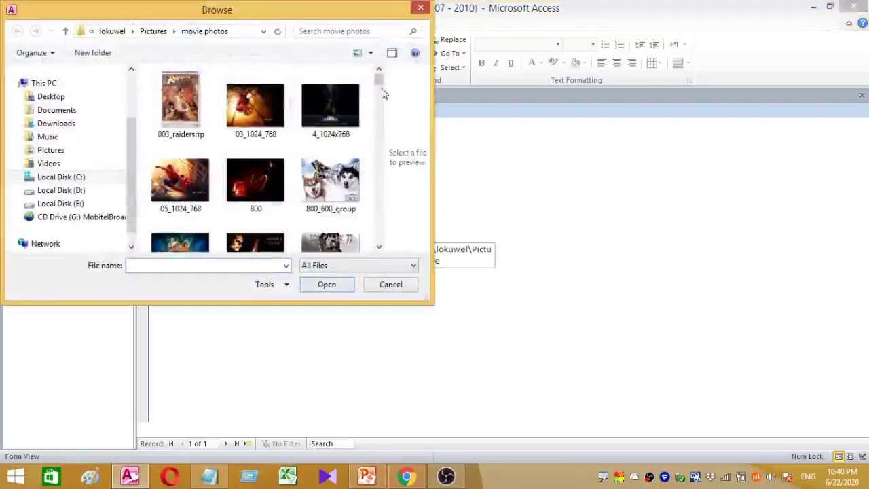
mouse_move(377, 80)
left_mouse_down()
mouse_move(378, 99)
mouse_move(378, 89)
left_mouse_up()
left_click(181, 209)
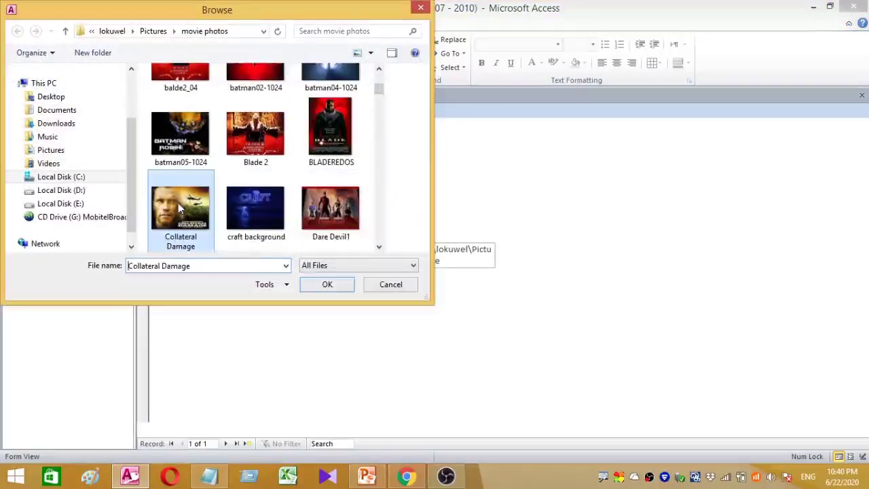
left_click(315, 289)
left_click(490, 281)
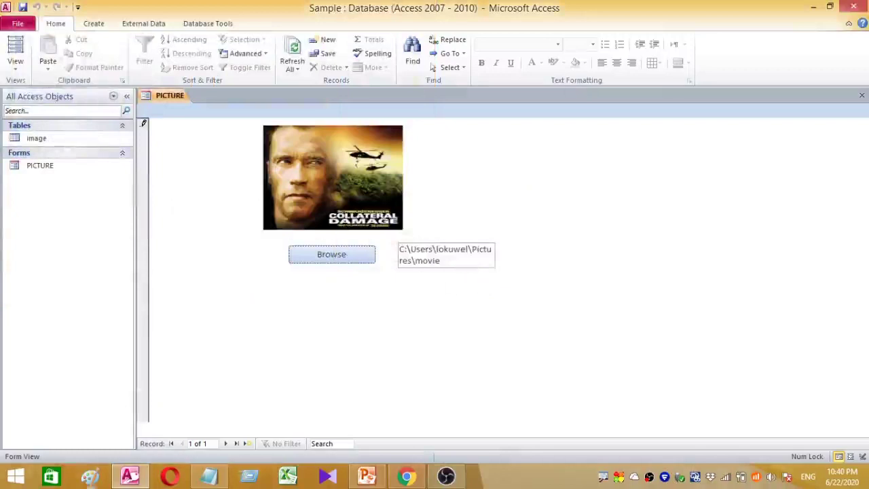
- Add a new record with the 05_1024_768 Spider-Man poster and step between the two records
left_click(228, 443)
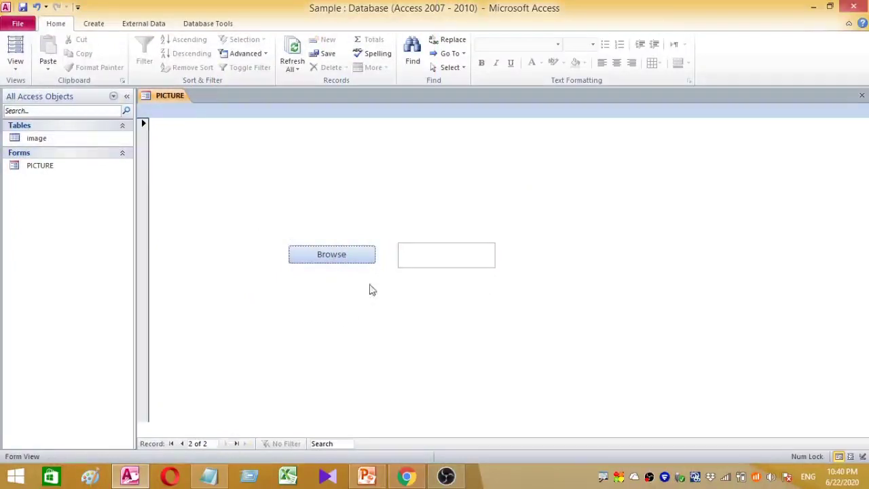
left_click(335, 256)
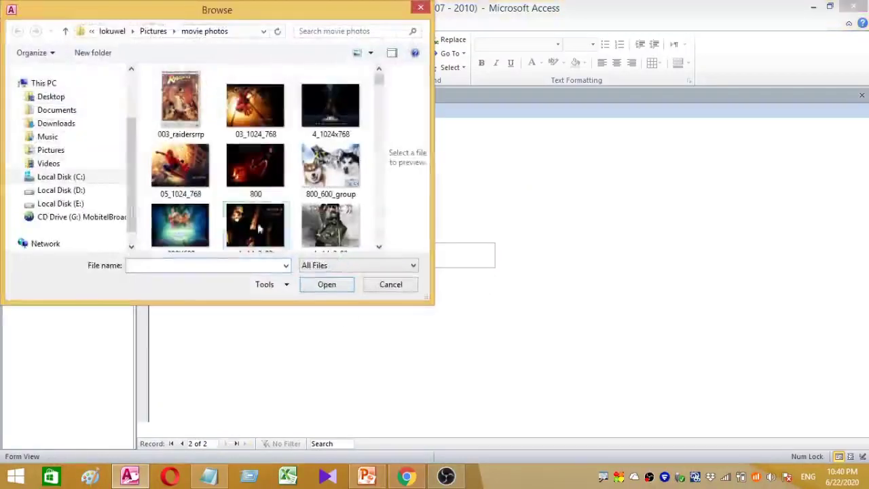
left_click(190, 180)
left_click(316, 289)
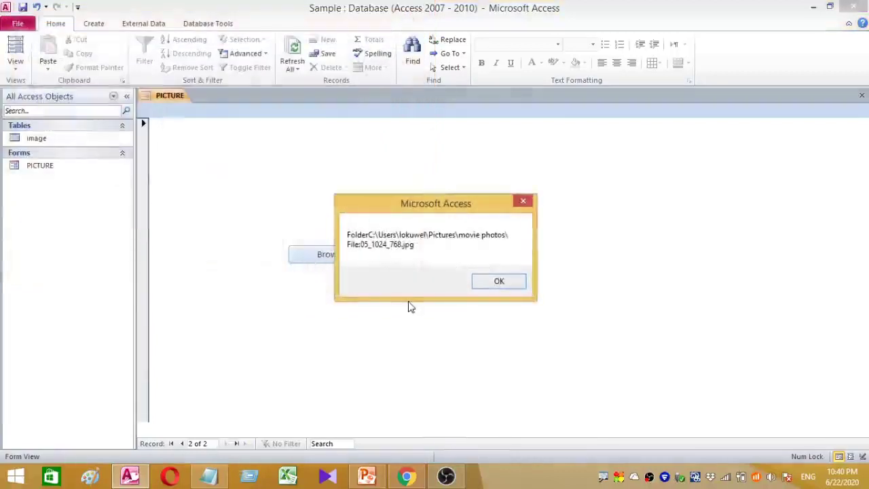
left_click(486, 291)
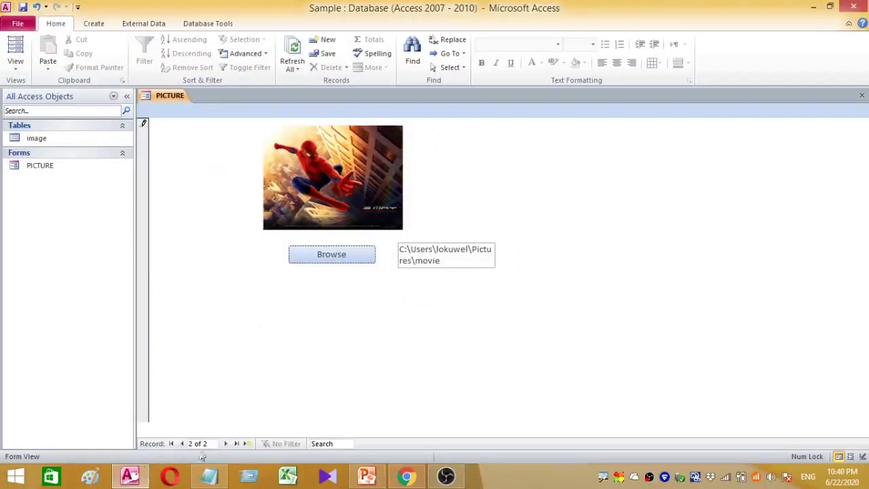
left_click(182, 443)
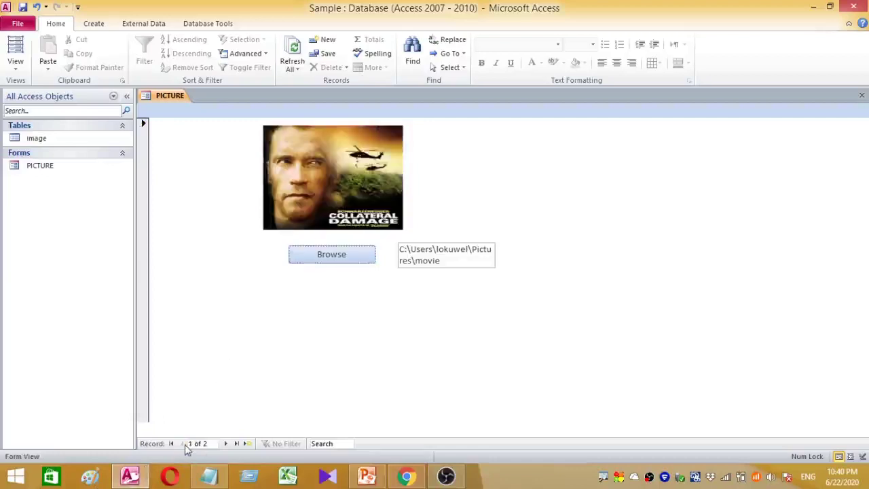
left_click(226, 443)
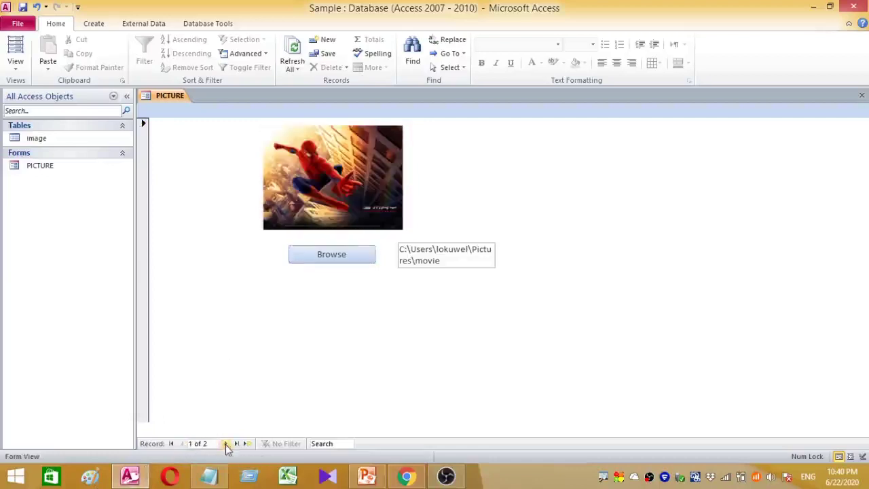
- In Design View, stretch the cmdimage frame to about 5.08 by 2.58 inches, then return to Form View
right_click(254, 341)
left_click(302, 237)
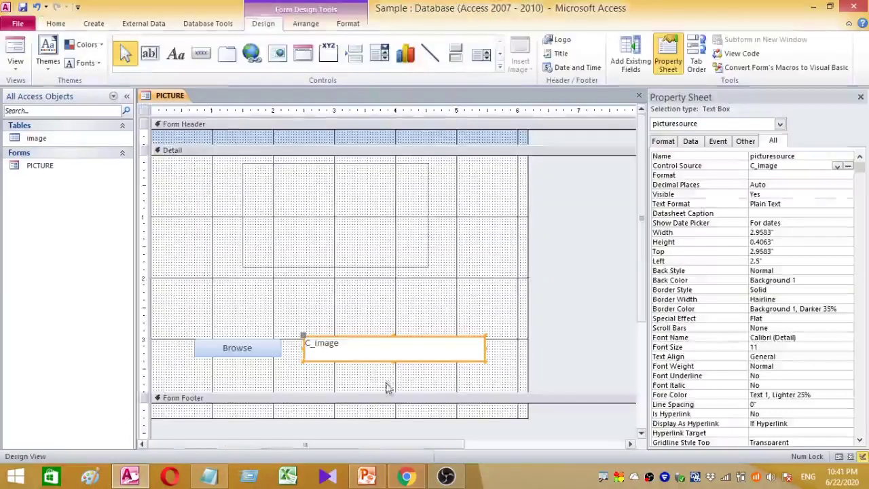
left_click(343, 266)
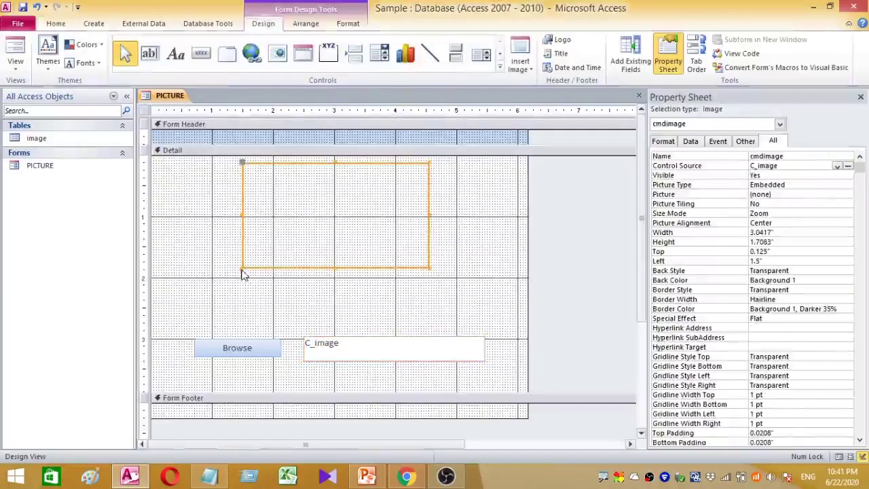
left_click_drag(242, 268, 175, 314)
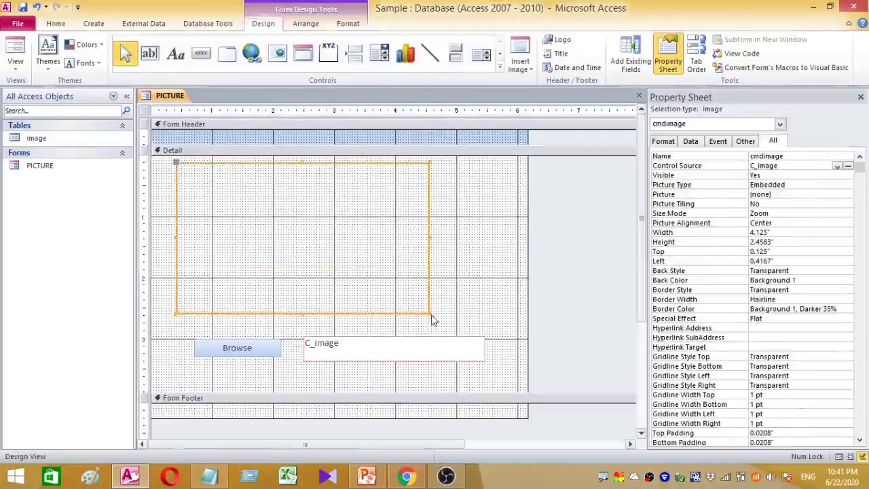
left_click_drag(427, 311, 487, 320)
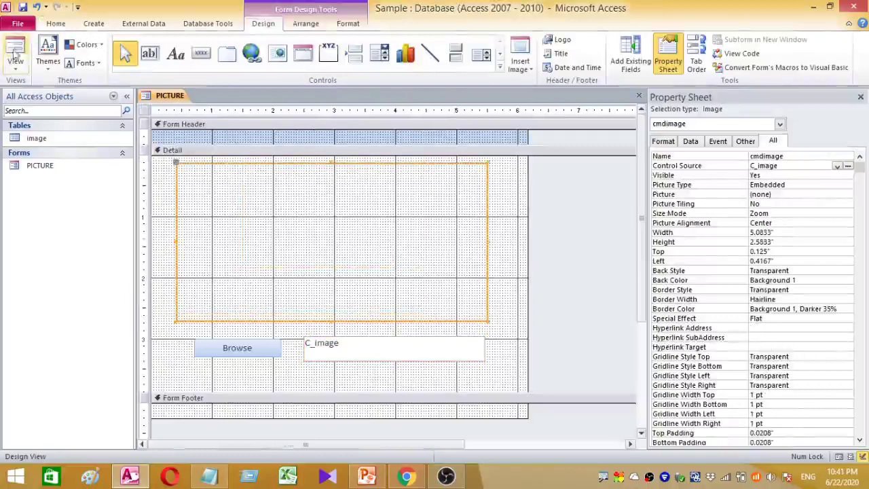
left_click(15, 48)
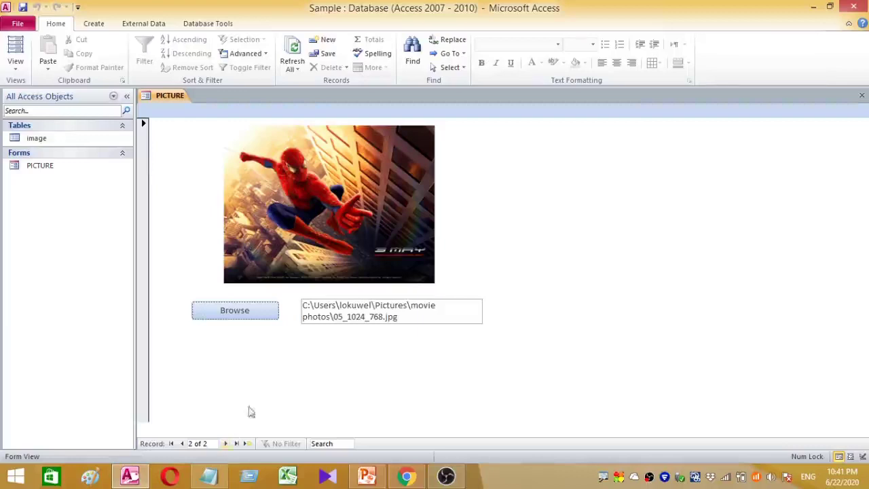
- Replace record 2's picture with the enemygates_800x600 poster
left_click(234, 311)
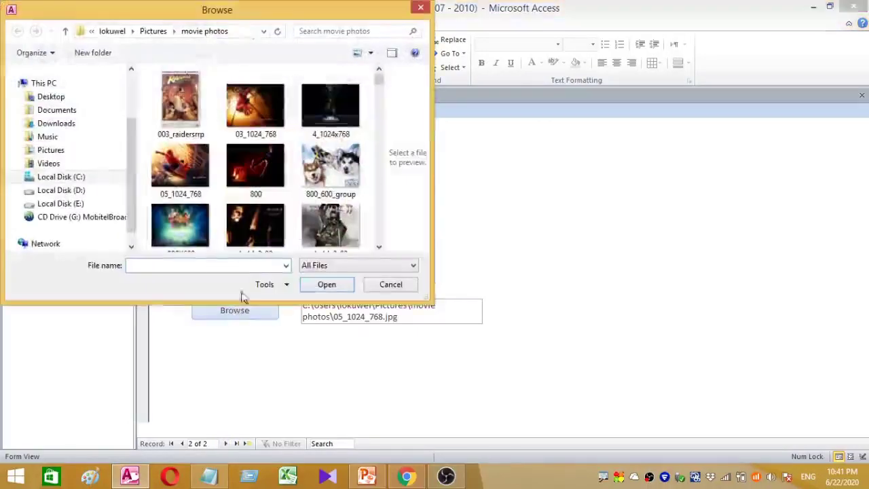
left_click_drag(380, 79, 380, 104)
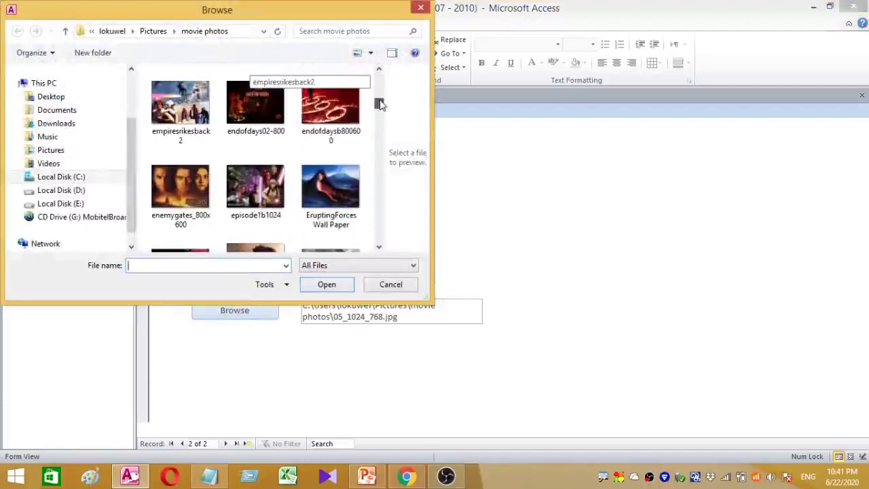
left_click(170, 192)
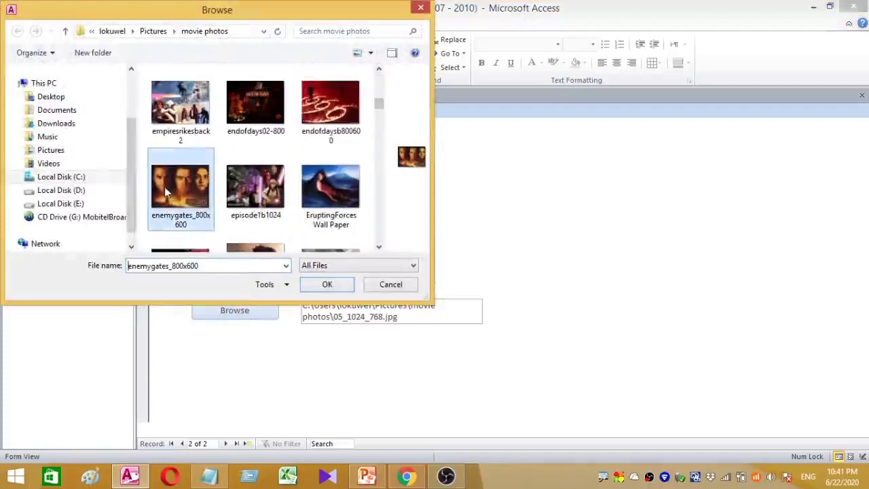
left_click(335, 288)
left_click(502, 284)
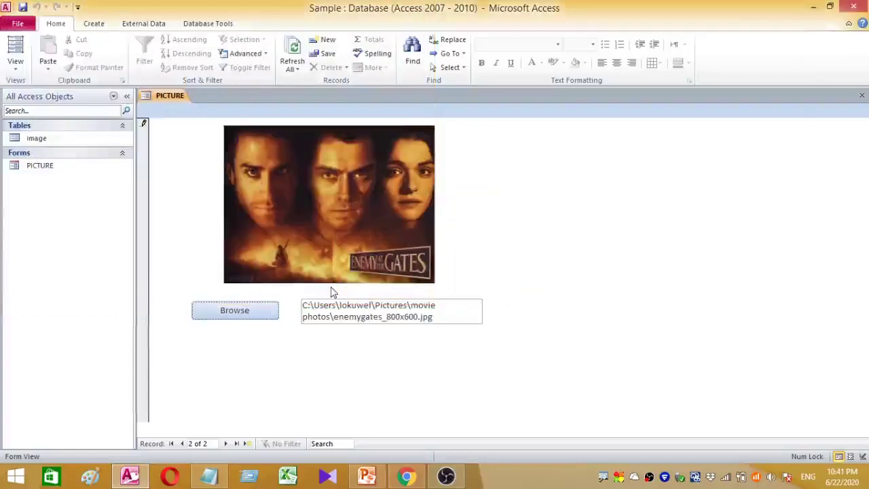
- Add a third record with the 05_1024_768 Spider-Man poster and check all three records
left_click(182, 445)
left_click(229, 444)
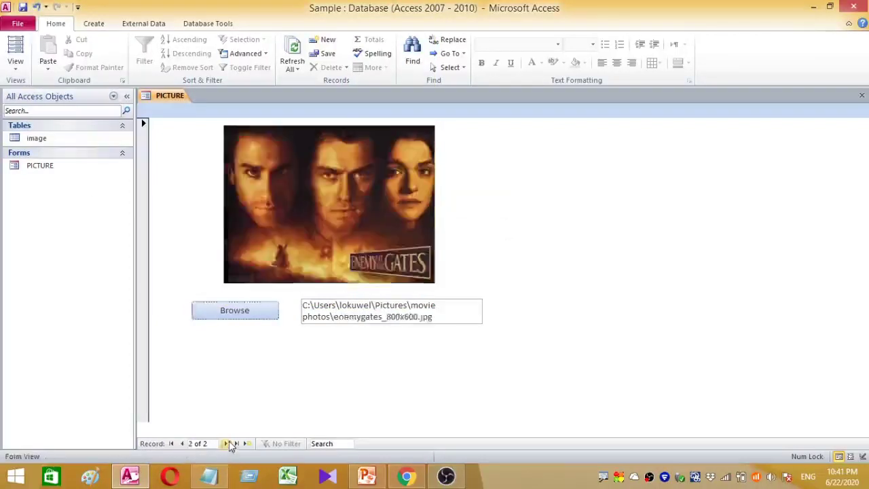
left_click(229, 444)
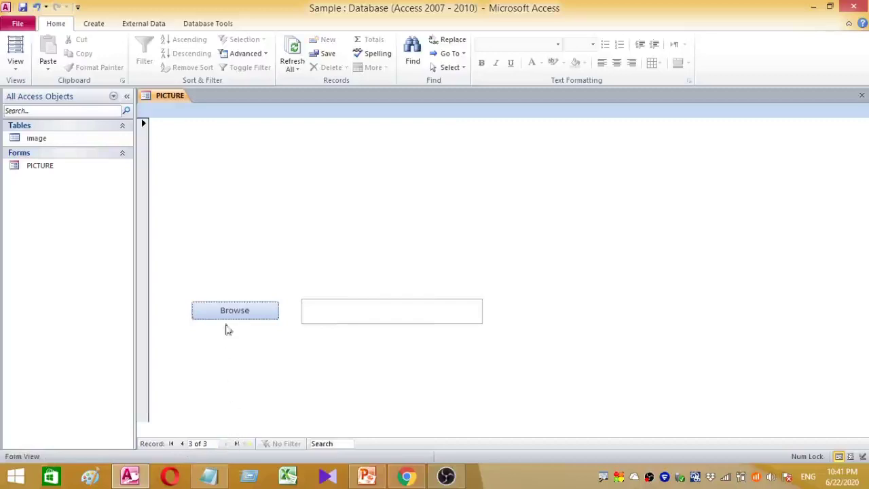
left_click(249, 313)
left_click(182, 166)
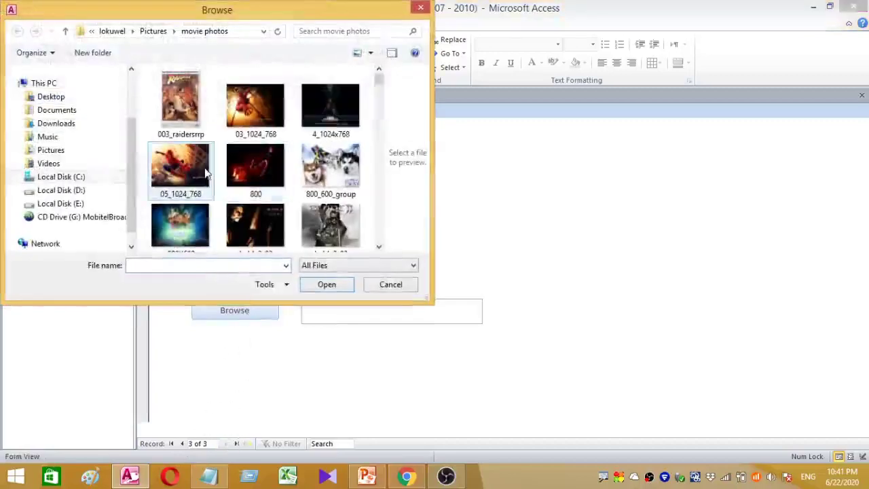
left_click(327, 284)
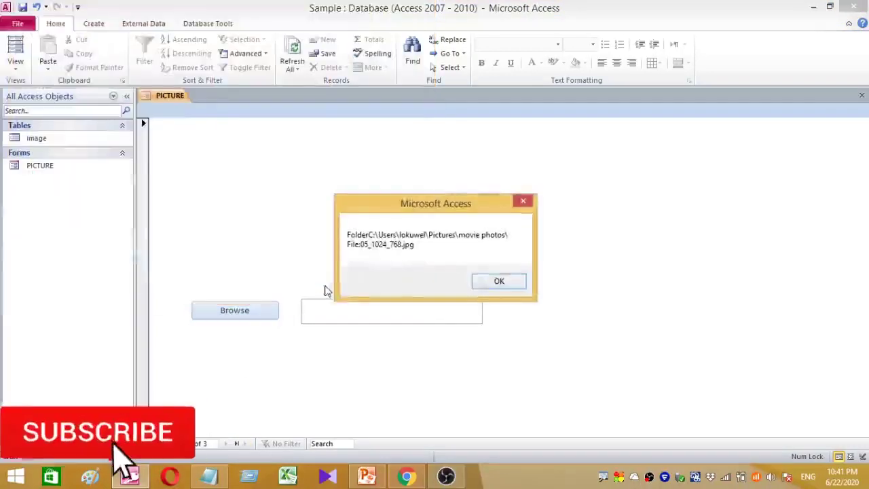
left_click(503, 285)
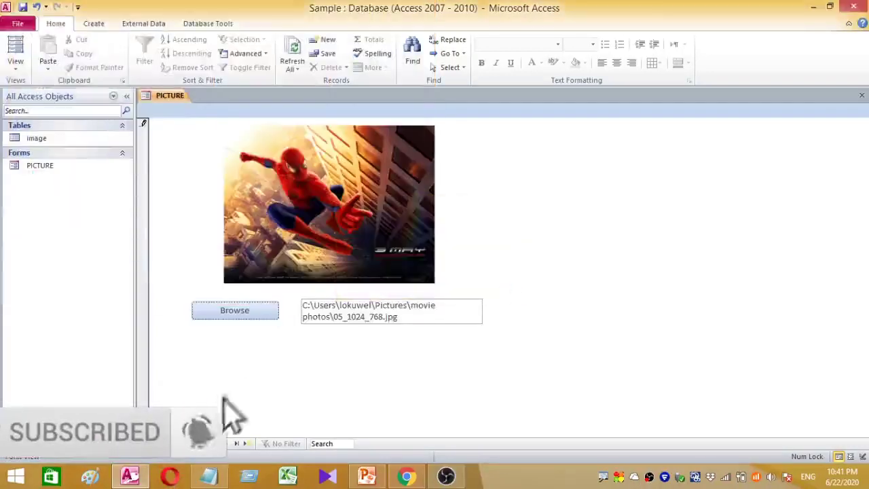
key("Page_Down")
key("Page_Down")
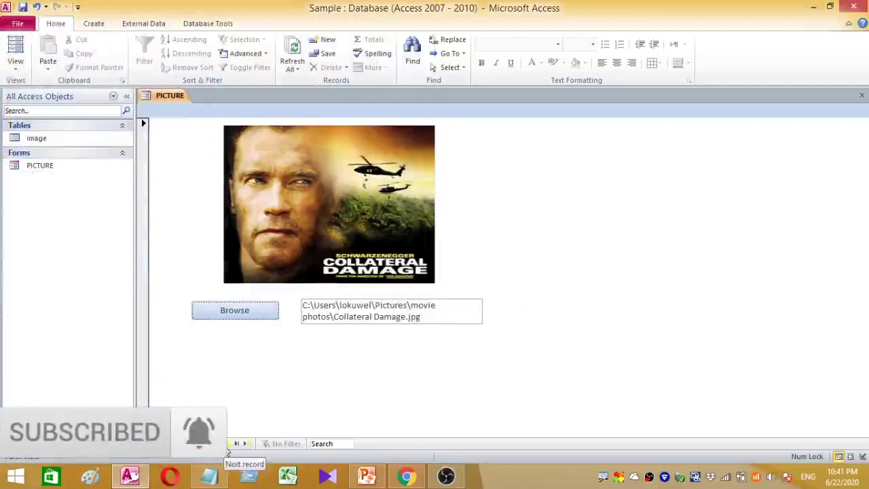
left_click(226, 445)
left_click(226, 444)
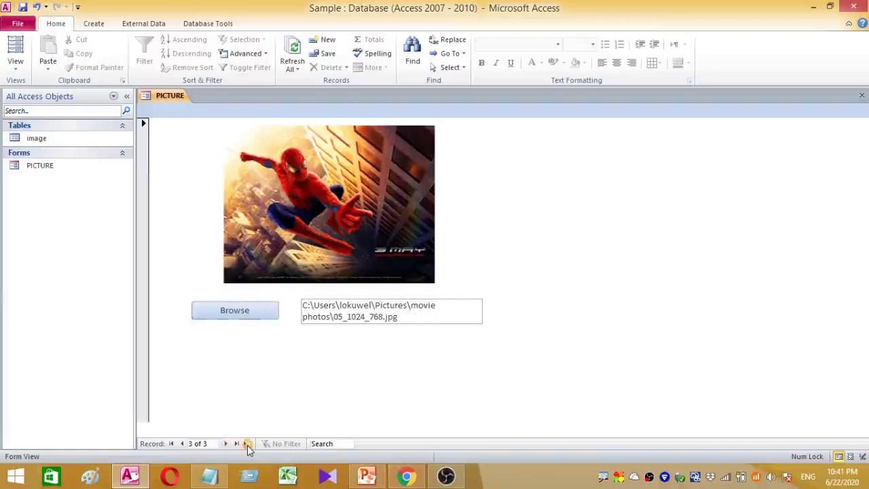
- Create a new record and browse to balde2_03.jpg so its Blade II poster loads
left_click(247, 444)
left_click(239, 316)
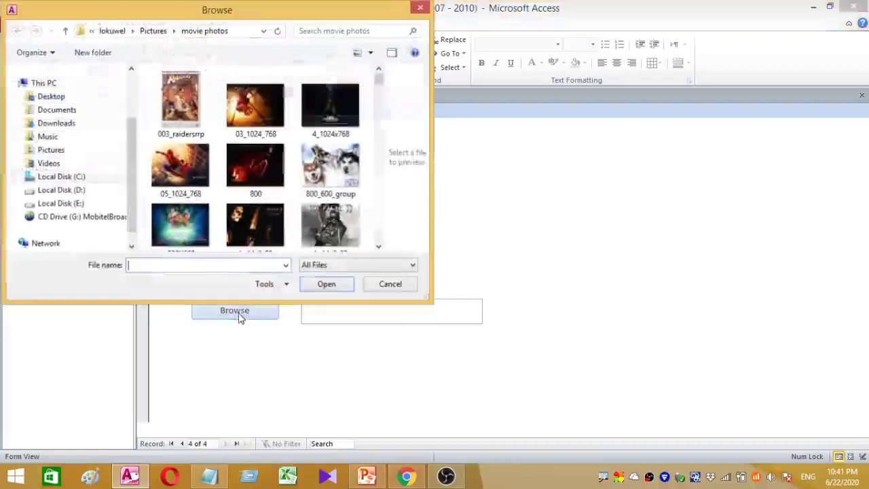
left_click(322, 234)
left_click(342, 287)
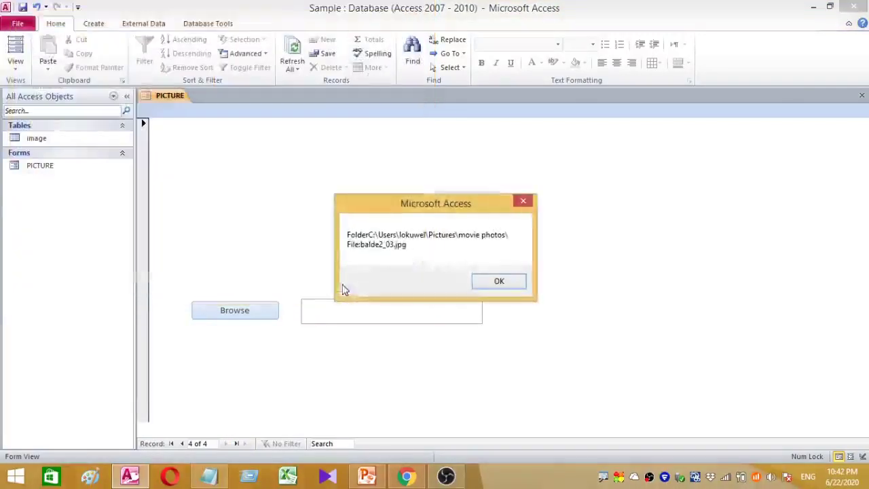
left_click(486, 288)
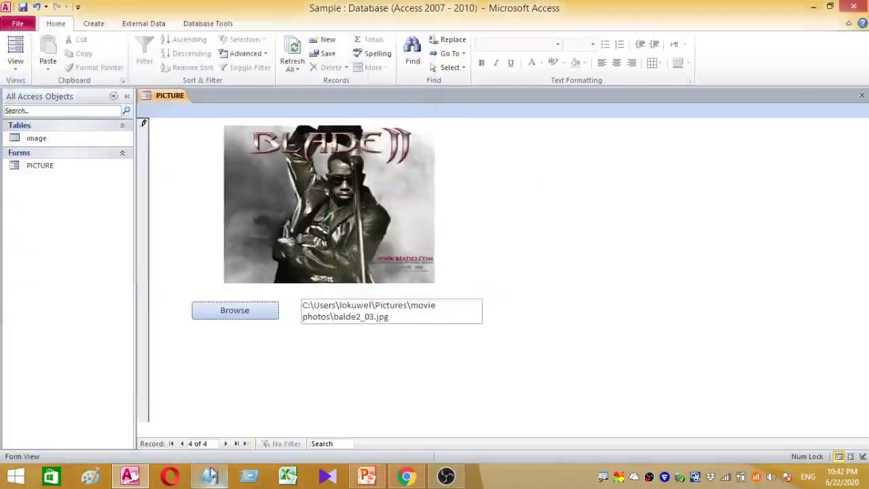
- Step back to the first record, then forward through all four picture records
left_click(185, 443)
left_click(184, 444)
left_click(184, 443)
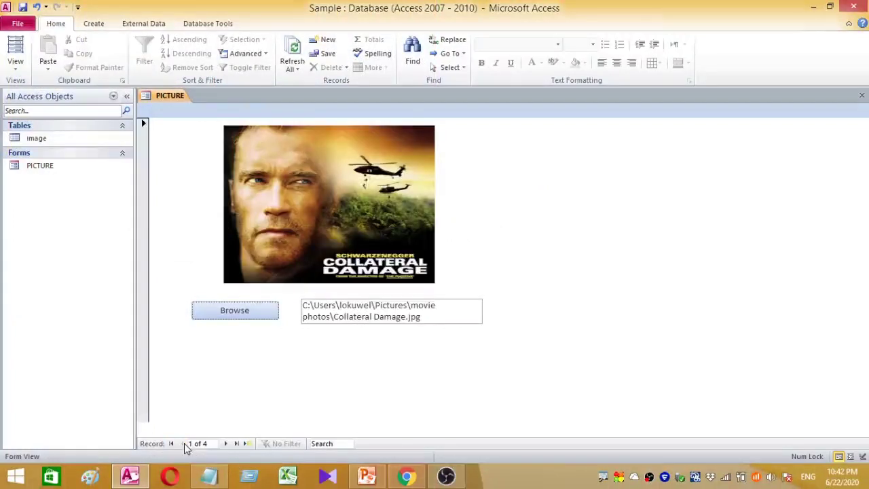
left_click(227, 444)
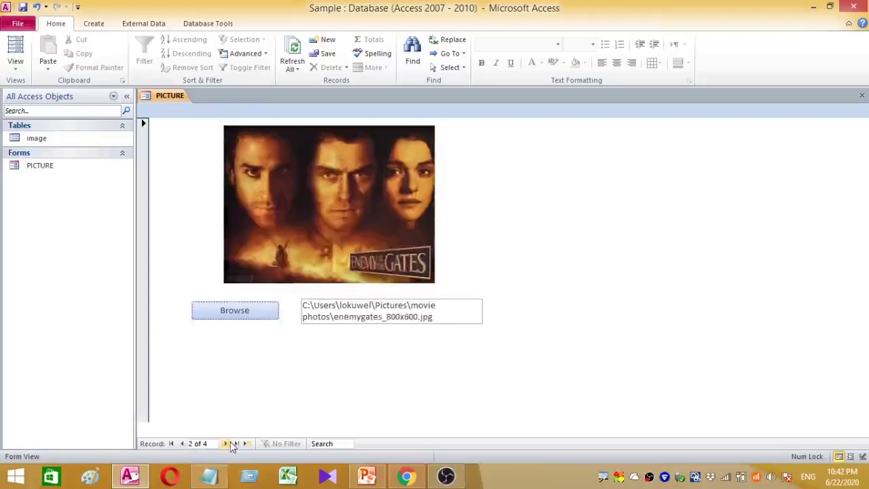
left_click(227, 443)
left_click(227, 444)
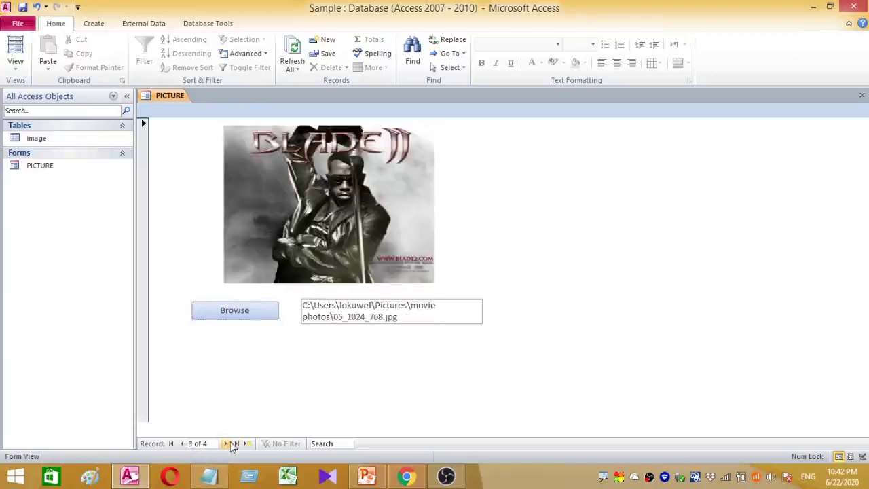